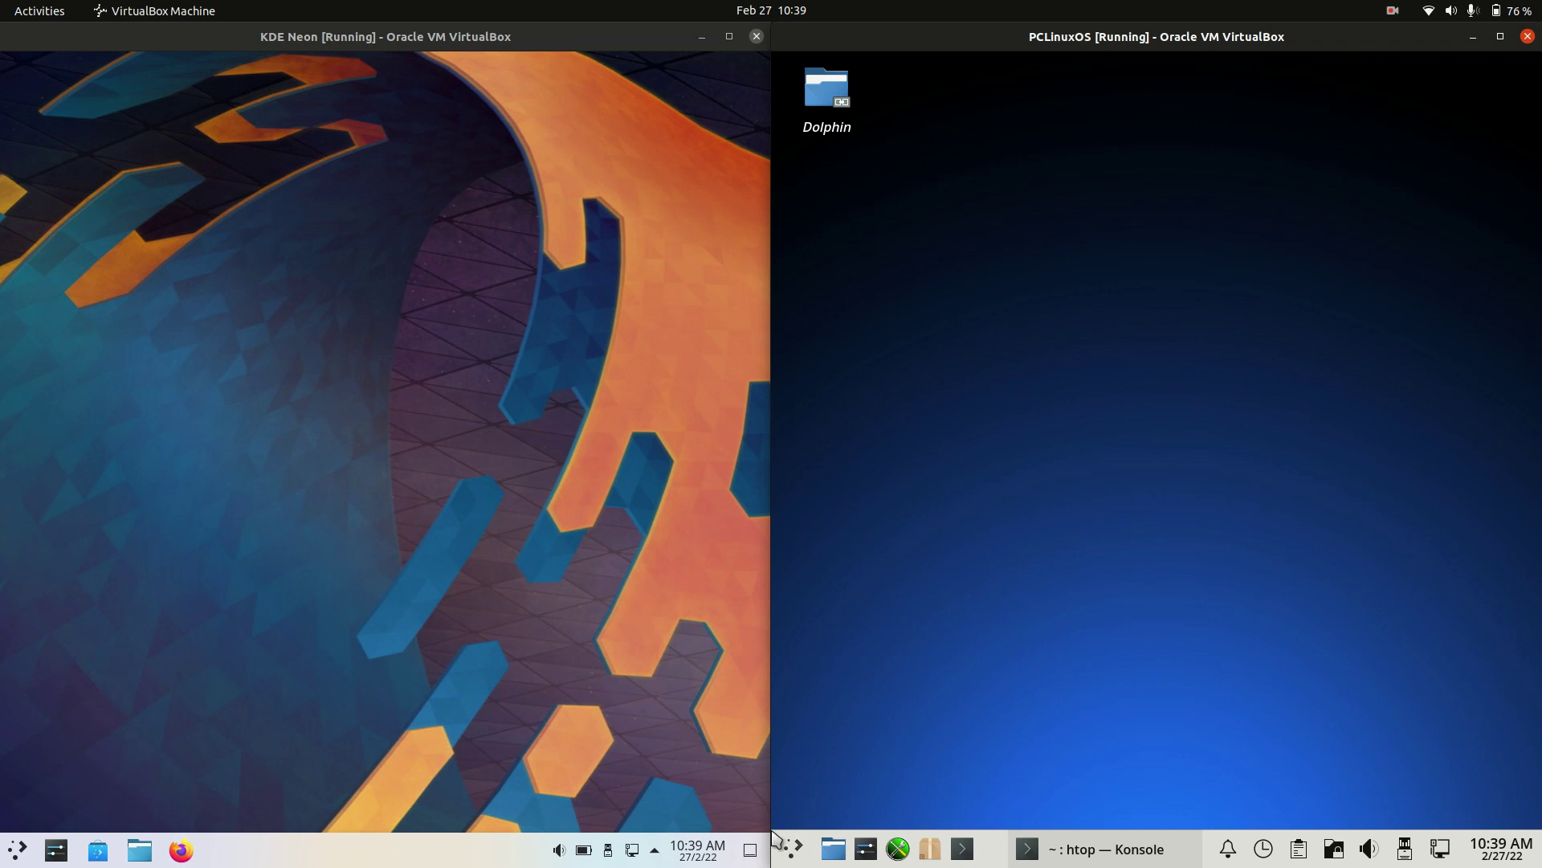
Browse the application menus in both the PCLinuxOS and KDE Neon VMs, then close them.
click(794, 849)
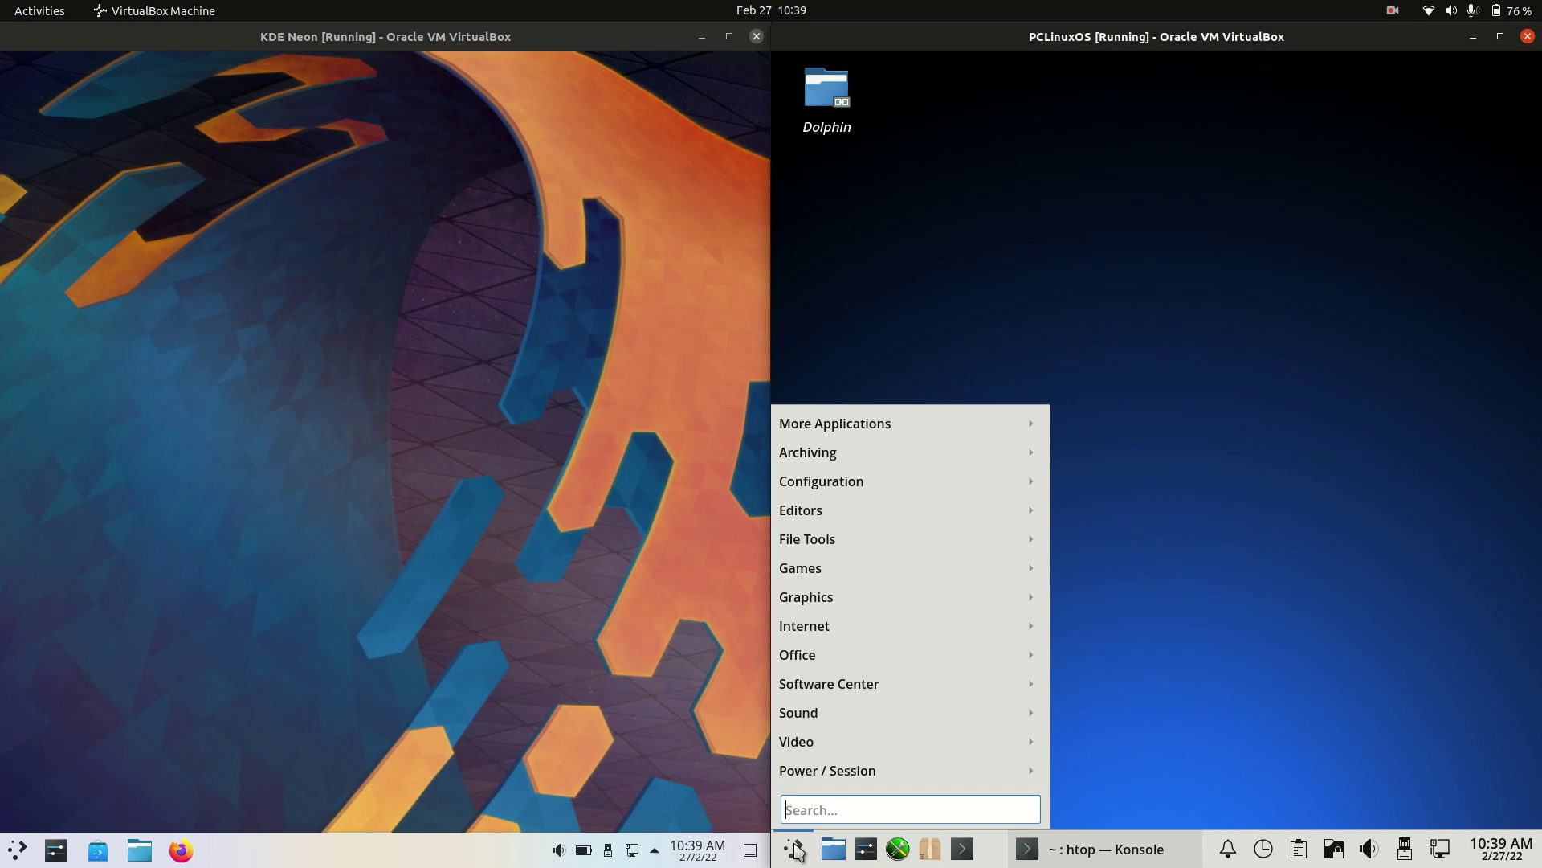
click(13, 857)
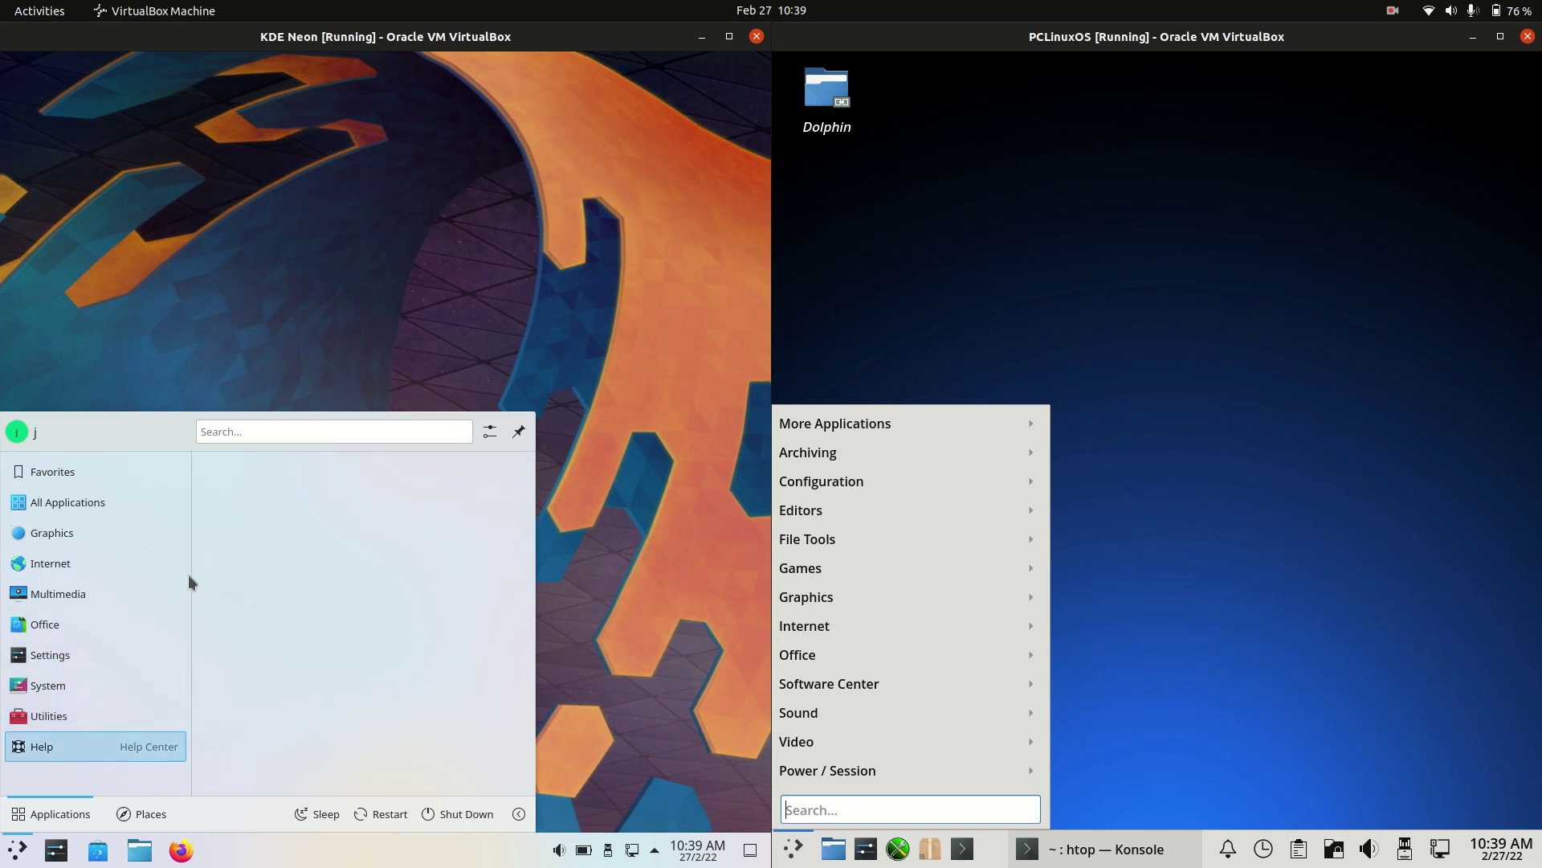
click(1124, 589)
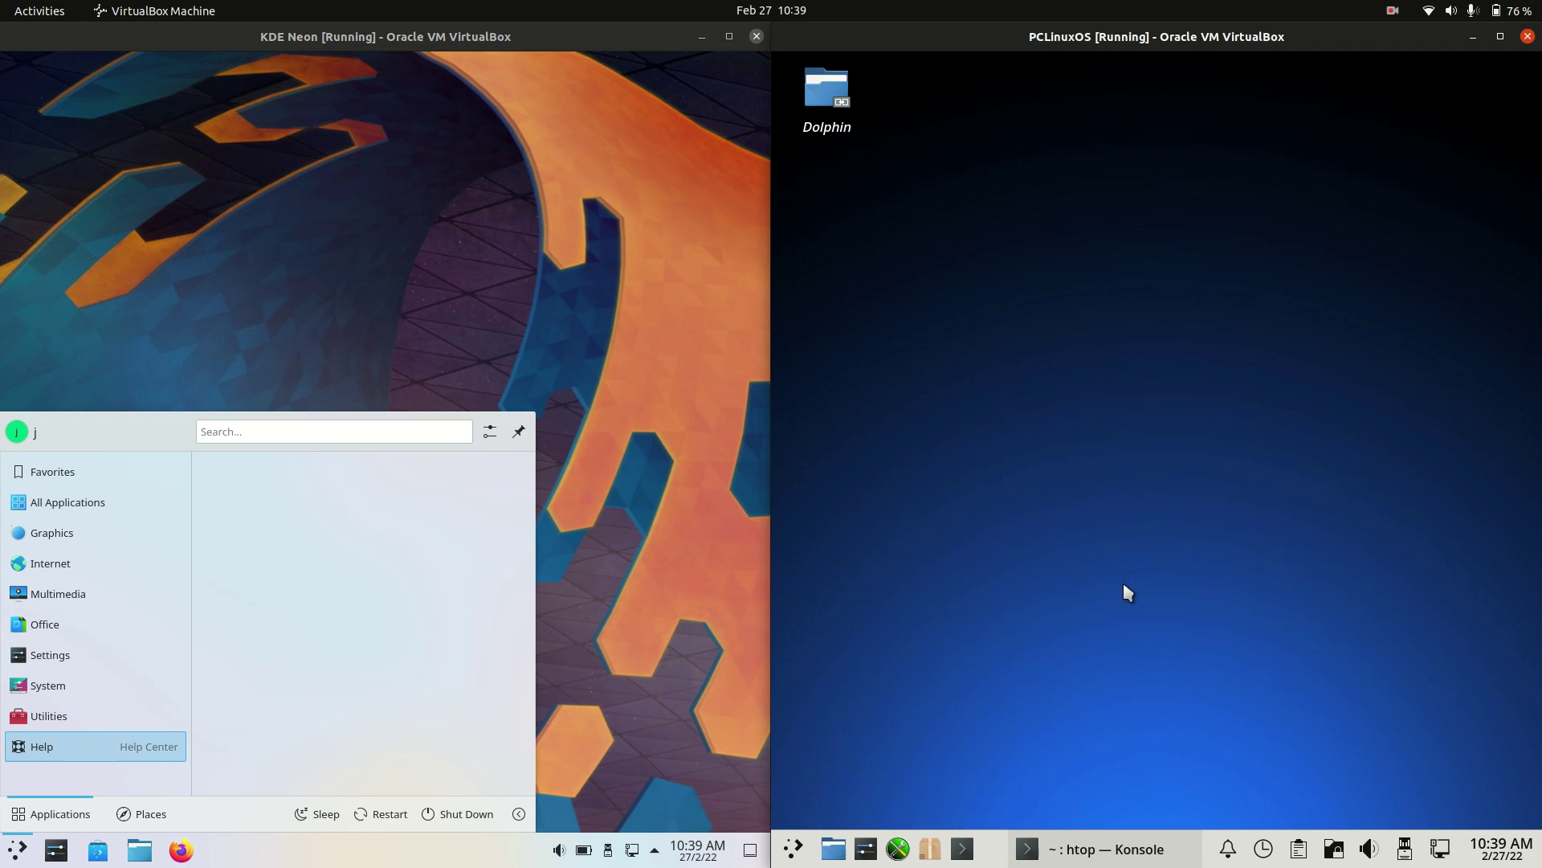
click(793, 848)
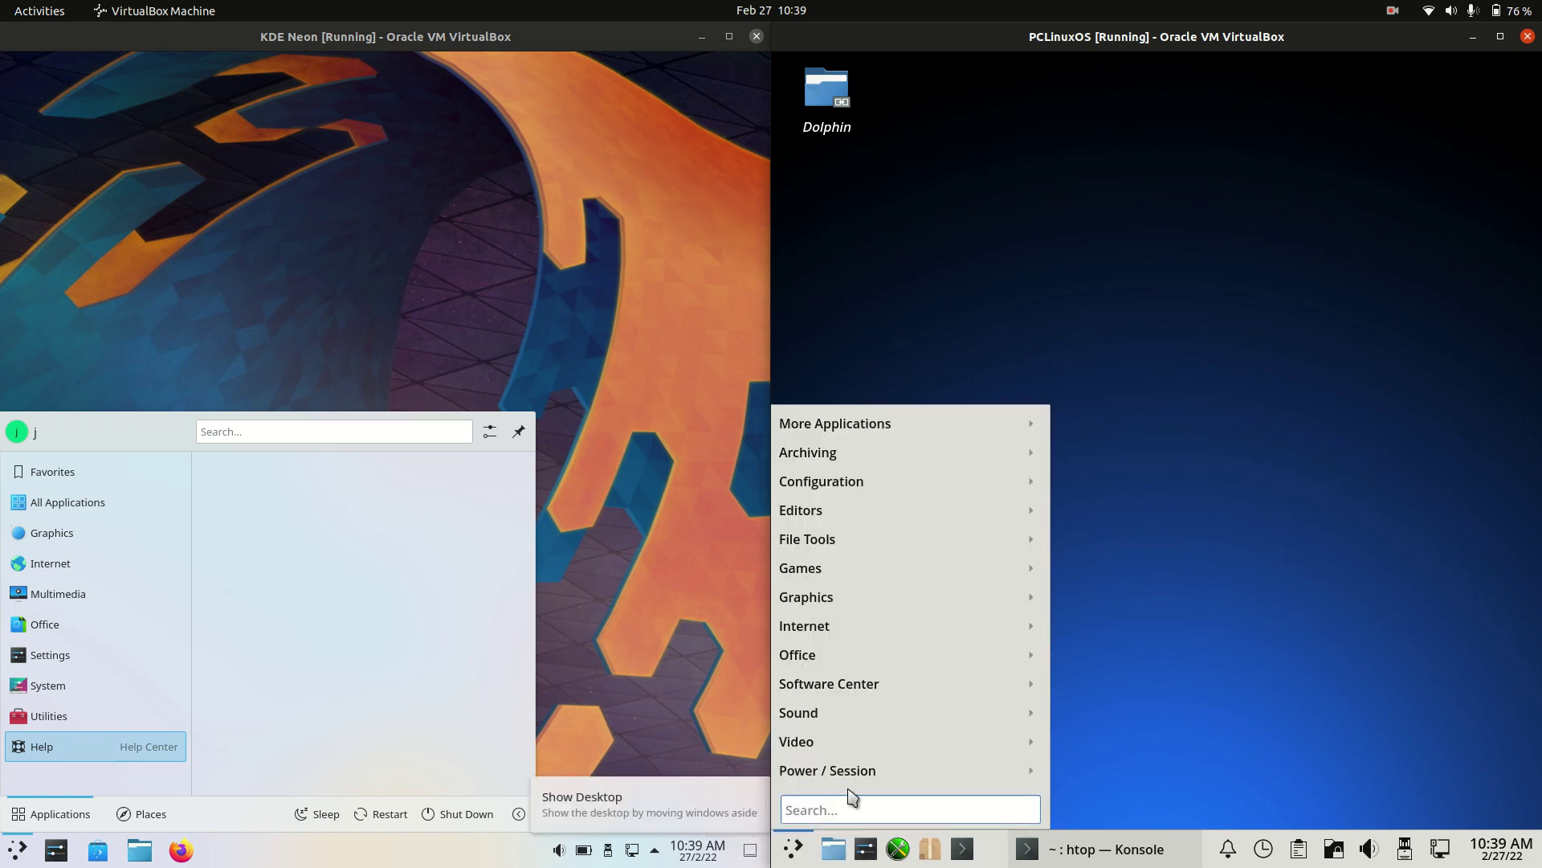
mouse_move(1003, 427)
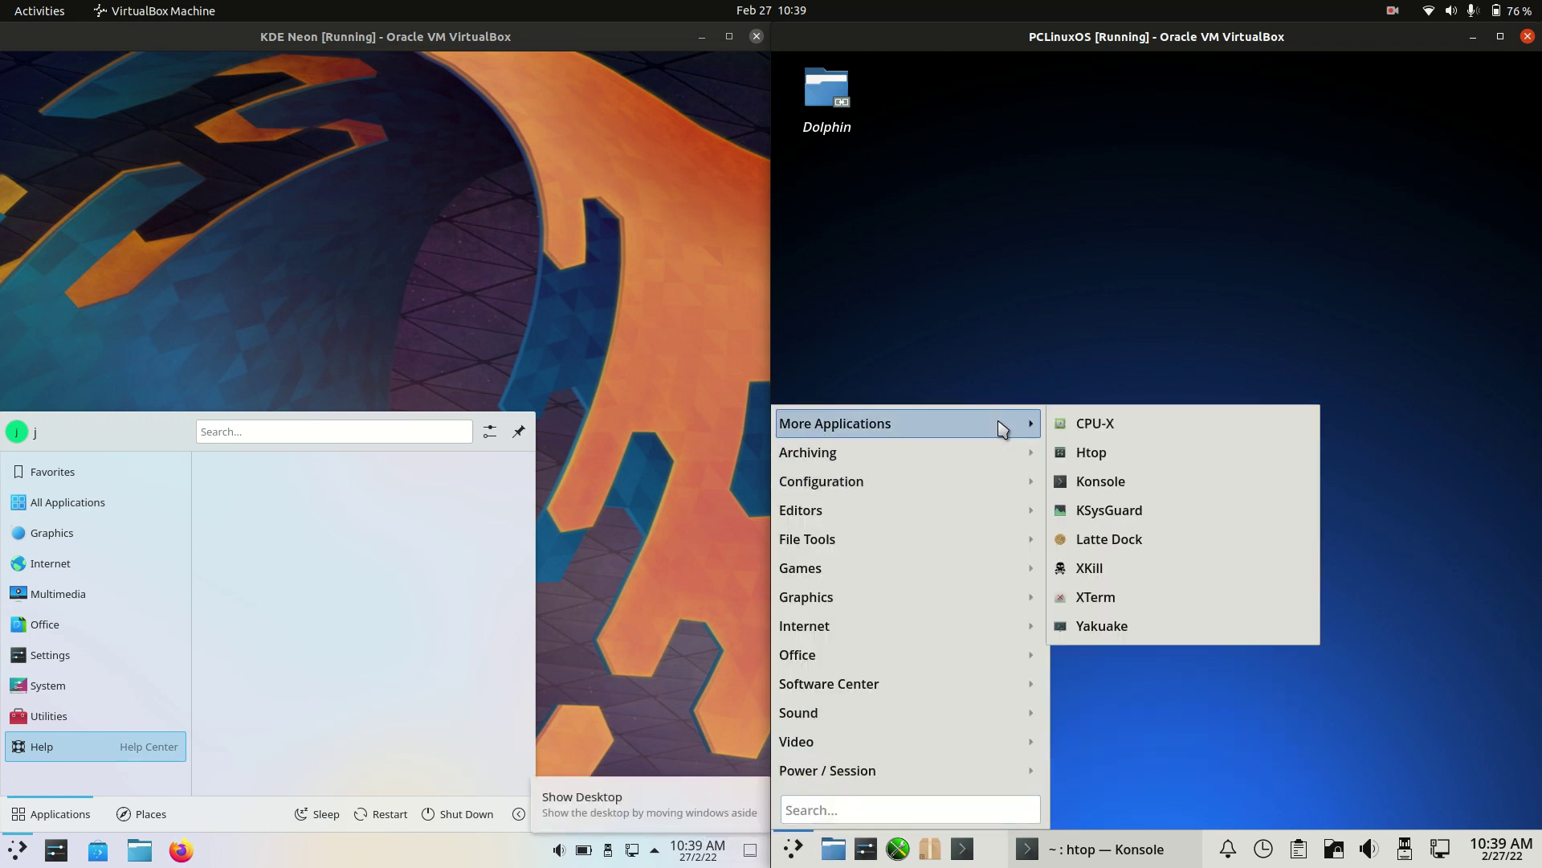
mouse_move(984, 458)
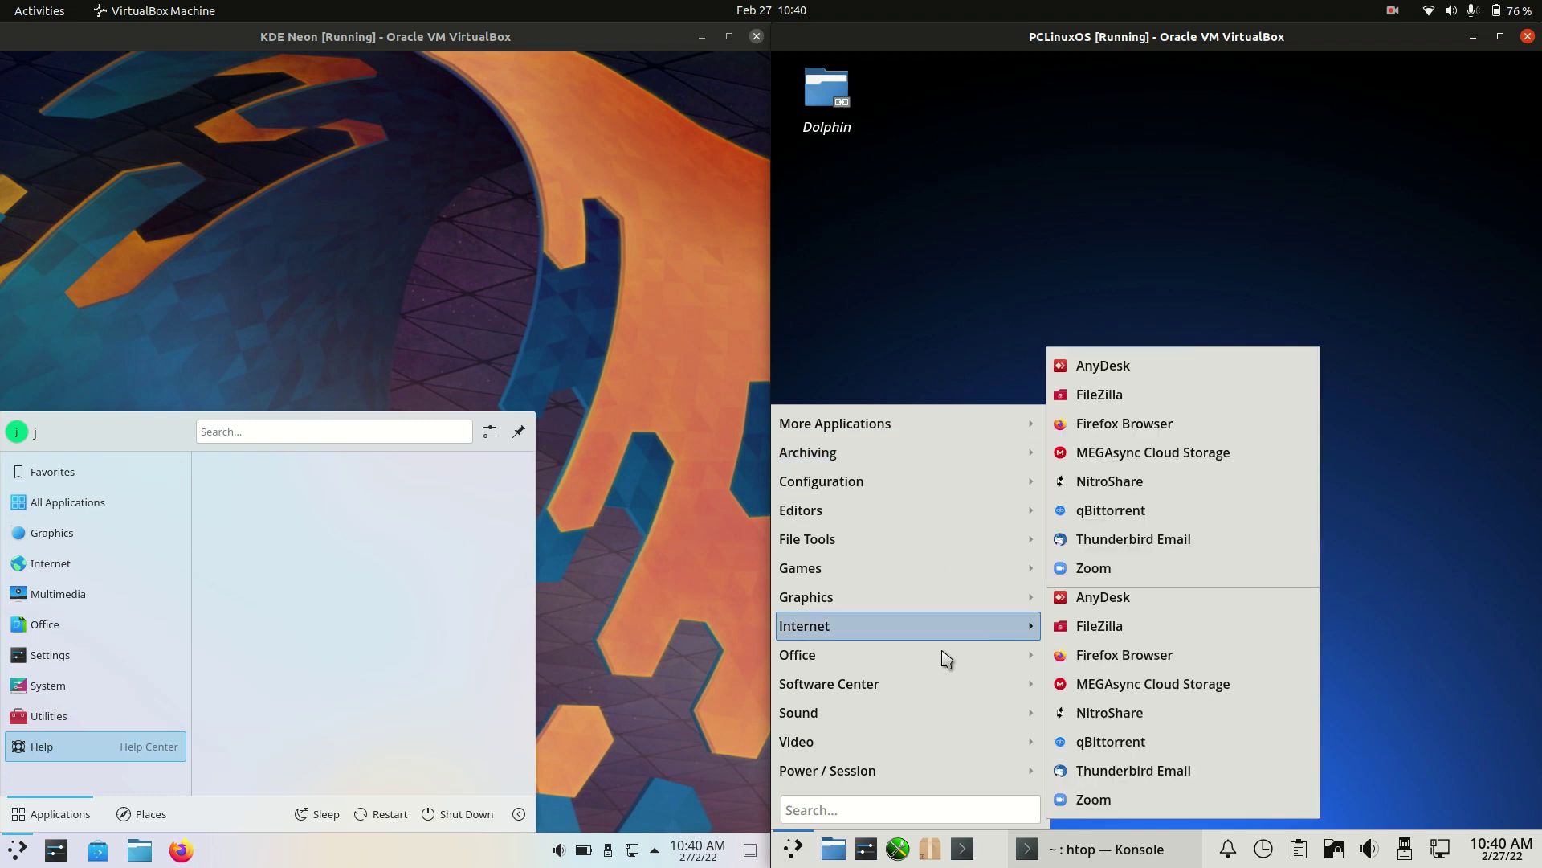
mouse_move(940, 654)
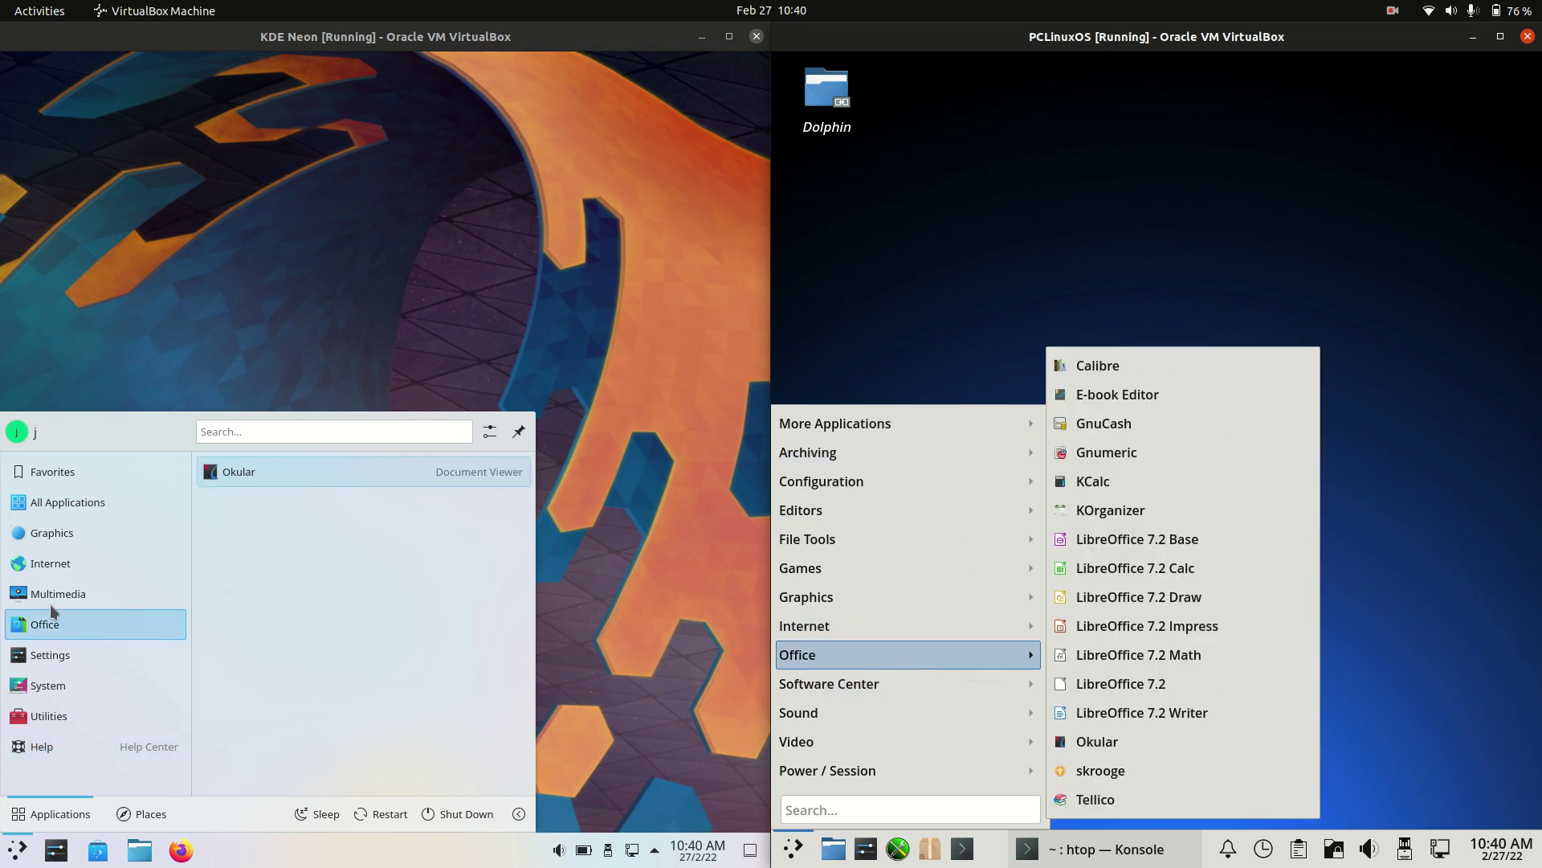
mouse_move(916, 694)
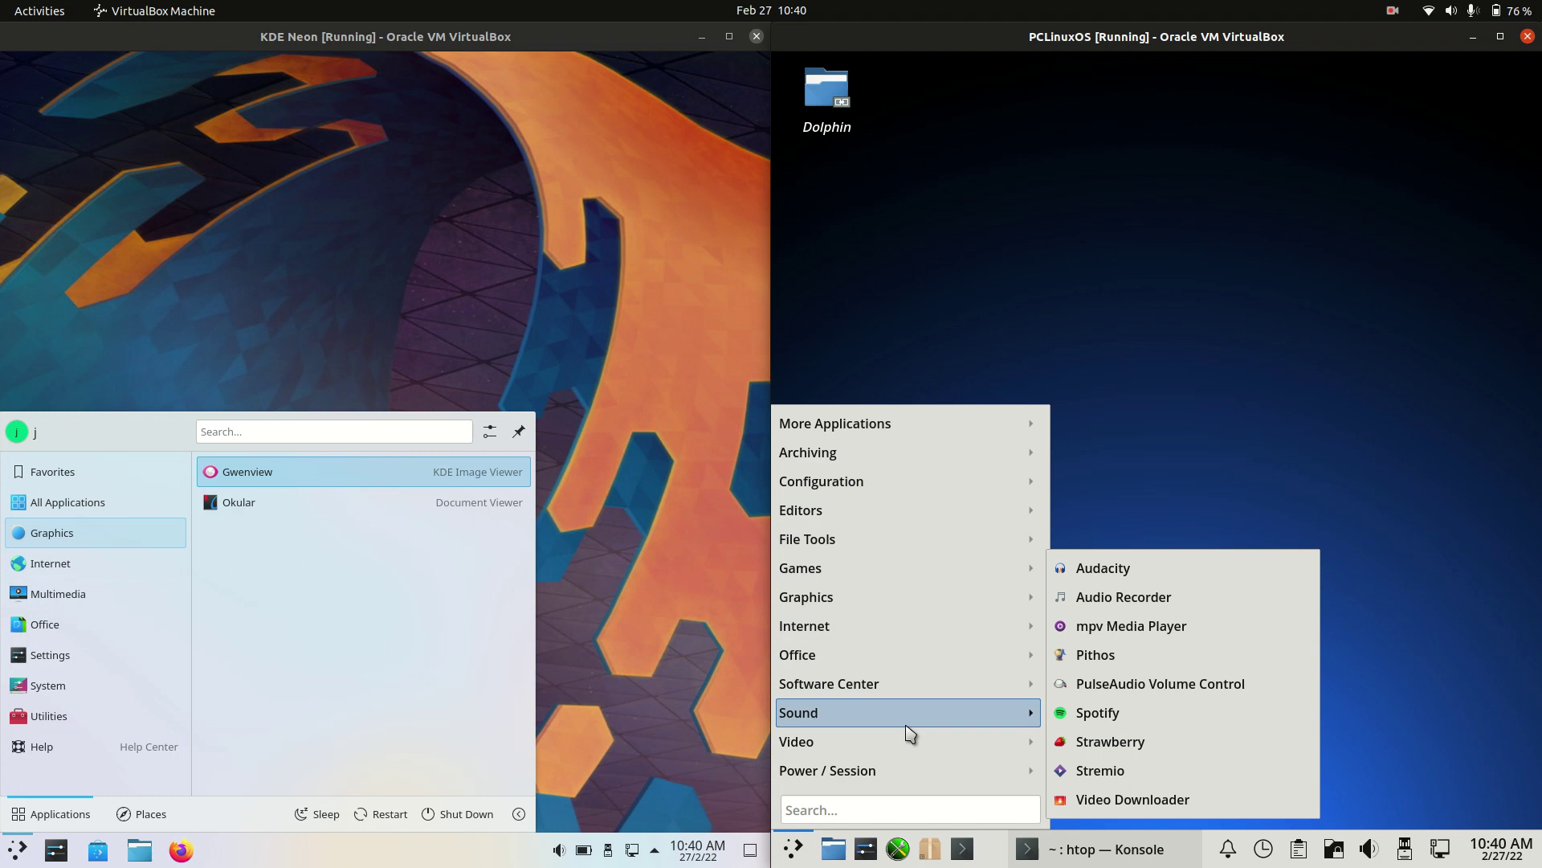
mouse_move(891, 621)
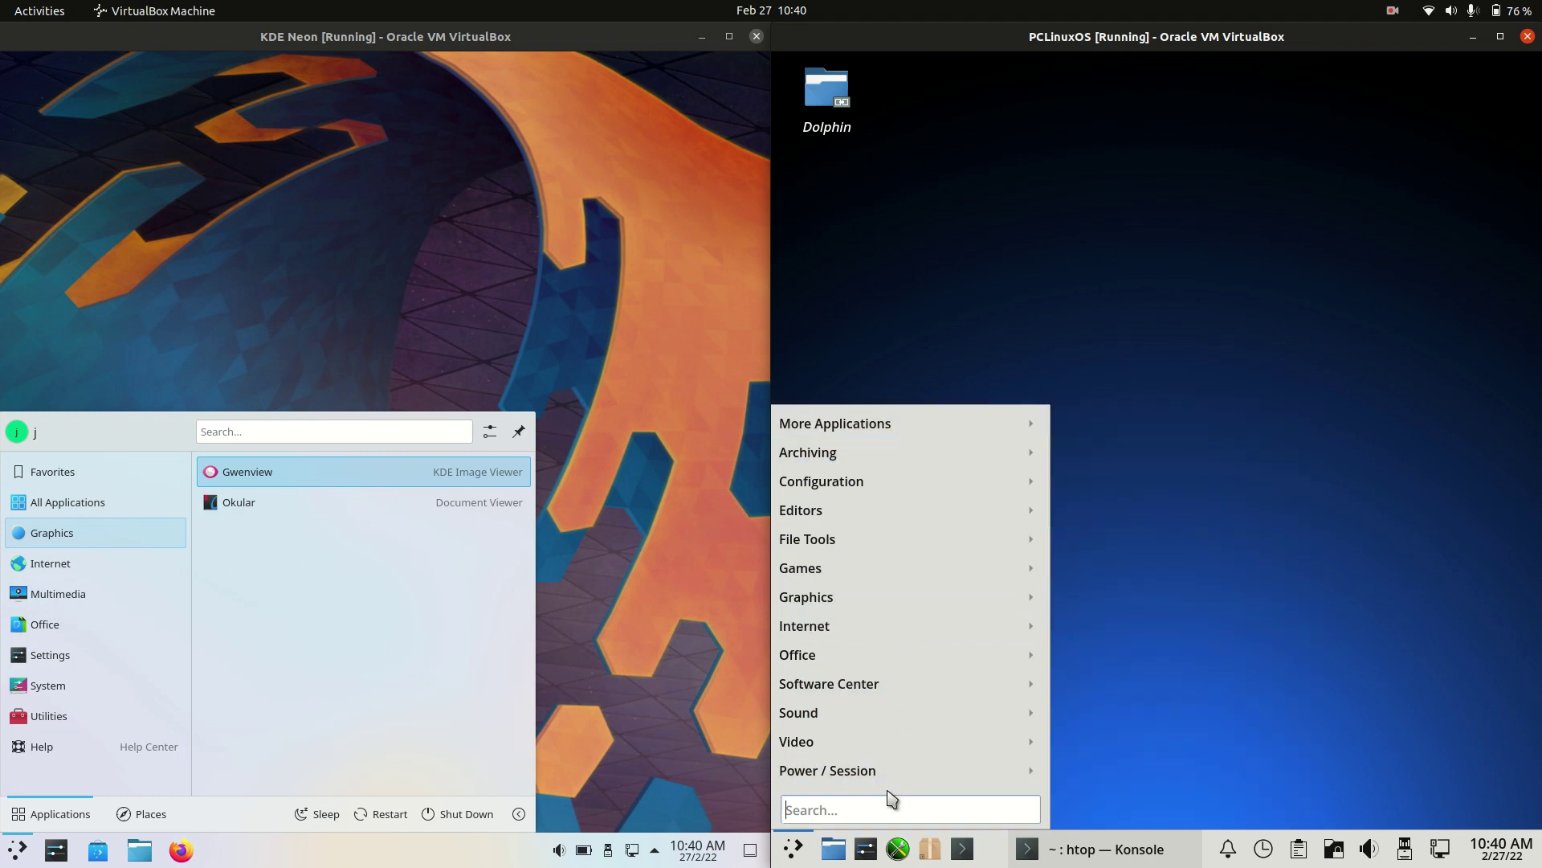
mouse_move(853, 717)
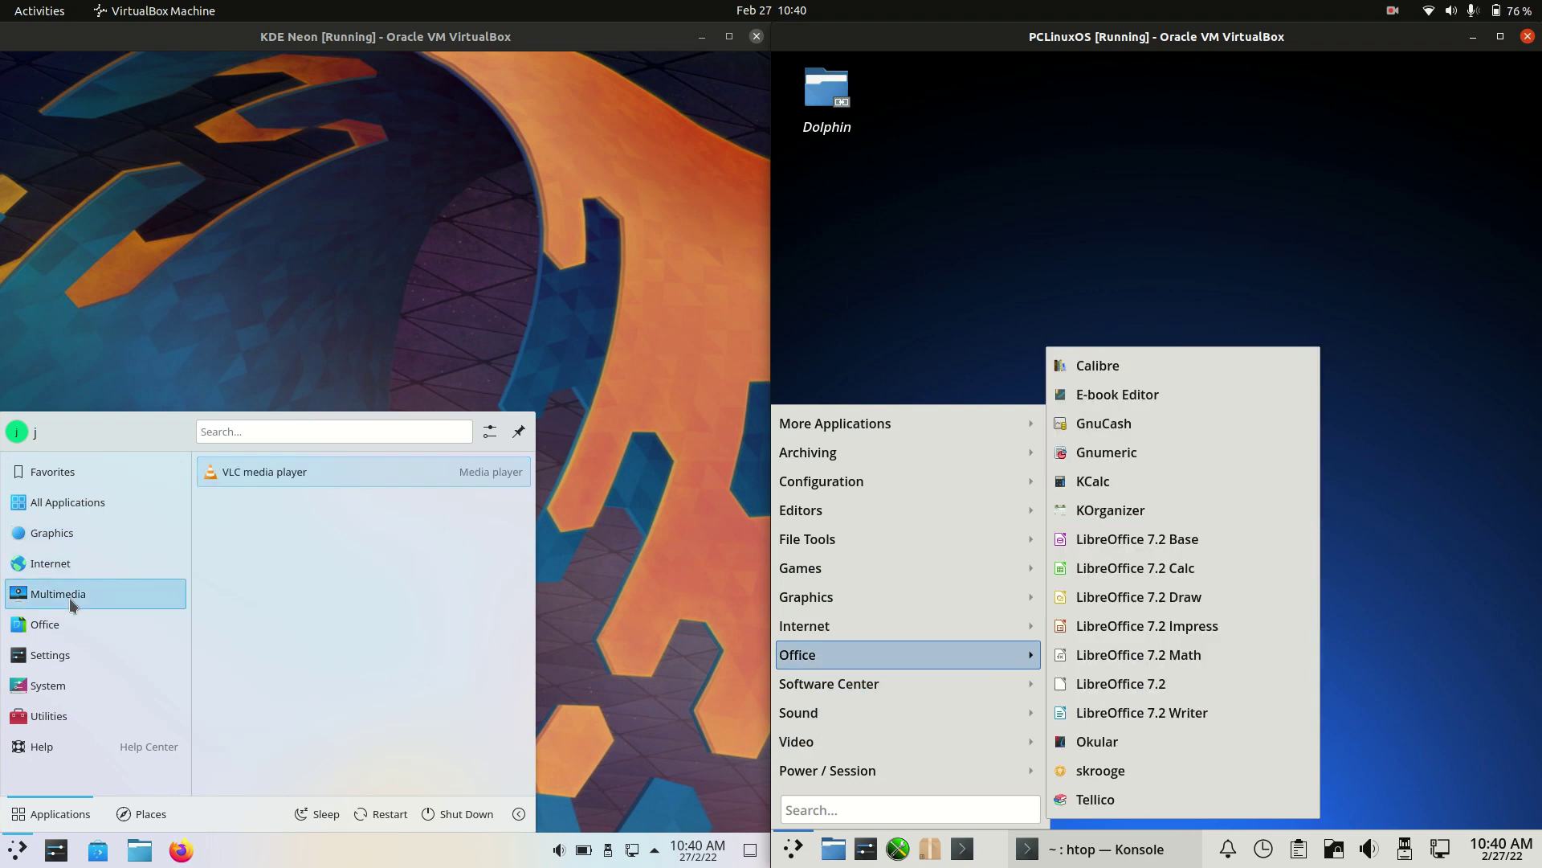
mouse_move(70, 565)
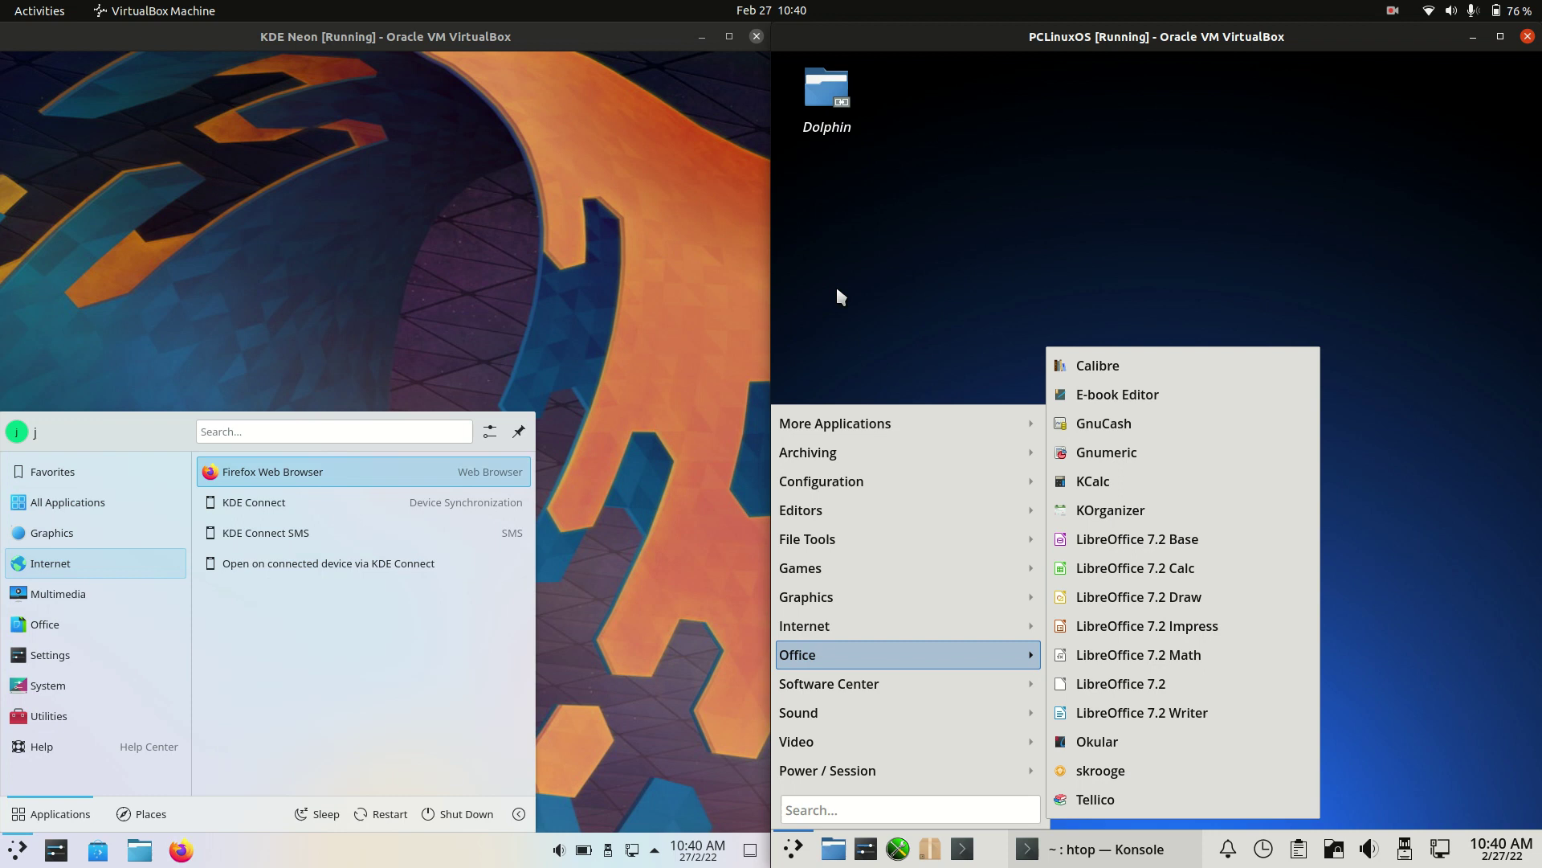
click(913, 255)
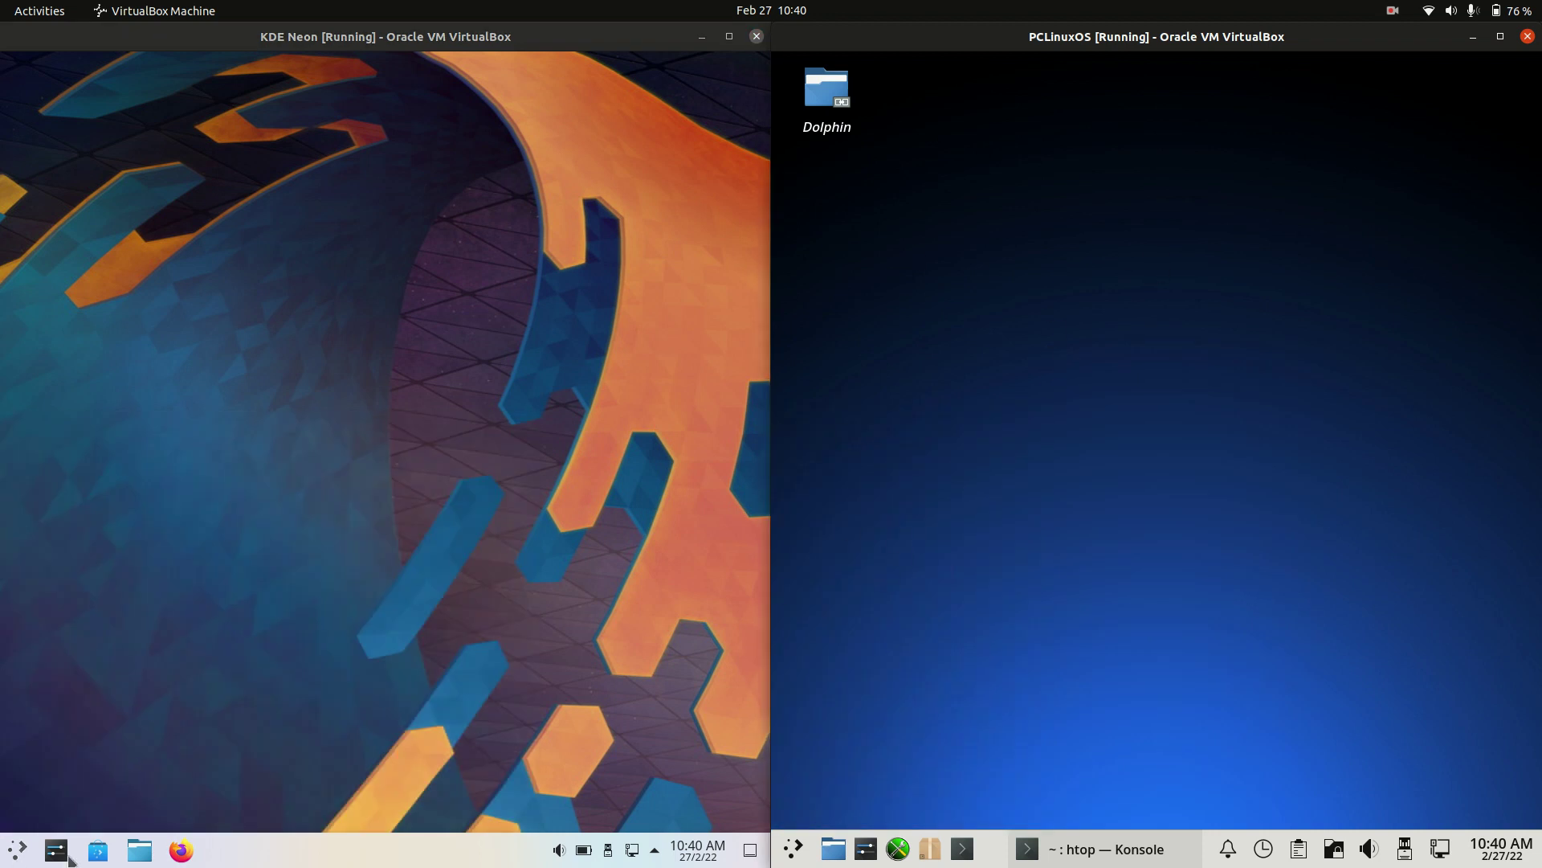
Open and dismiss the desktop right-click menus in both VMs.
right_click(327, 306)
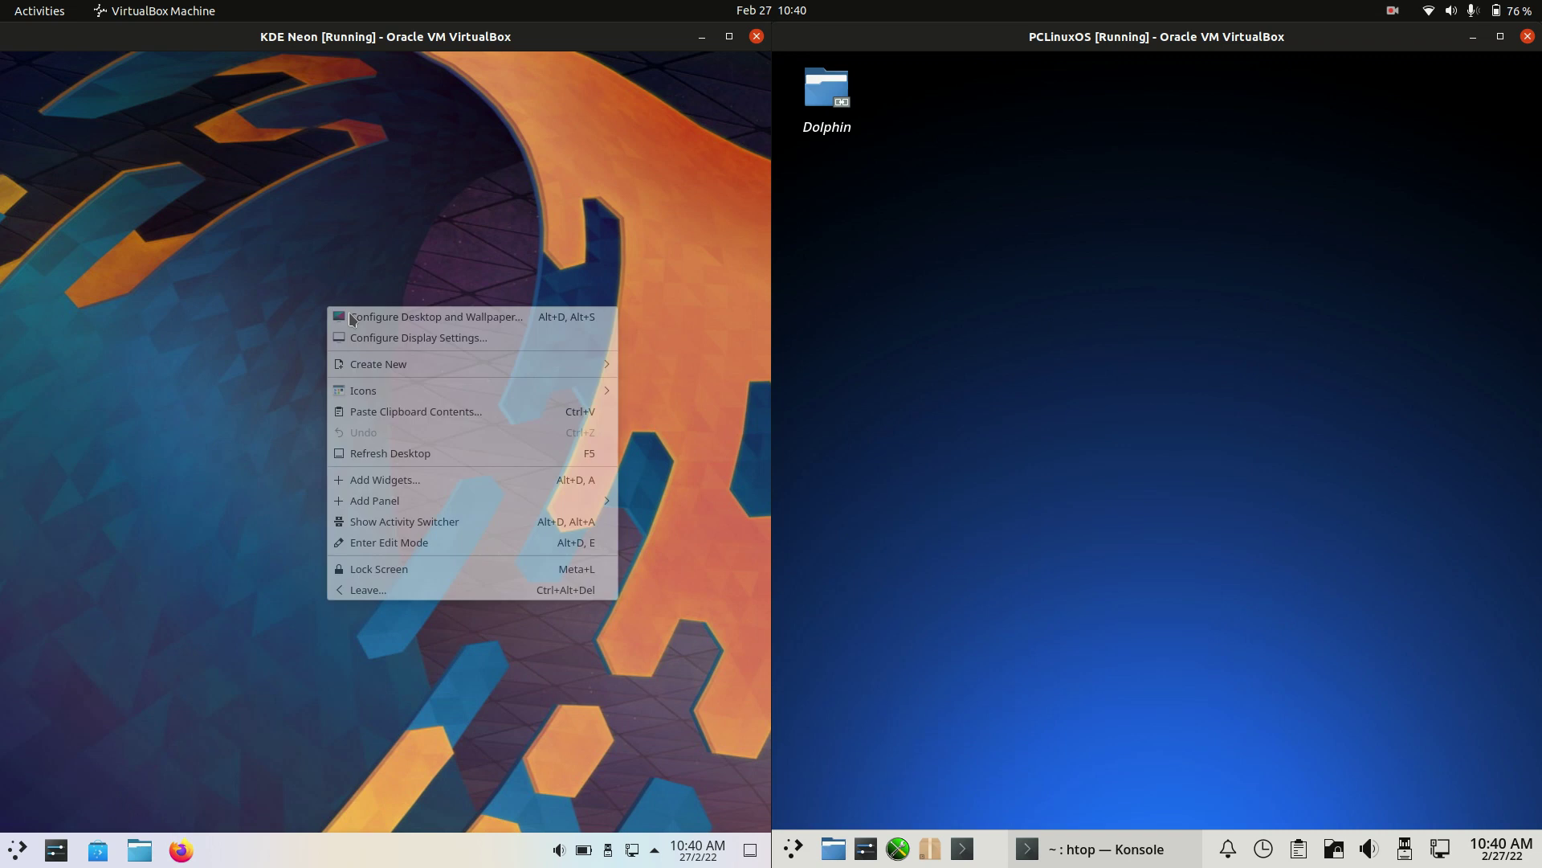
right_click(1261, 320)
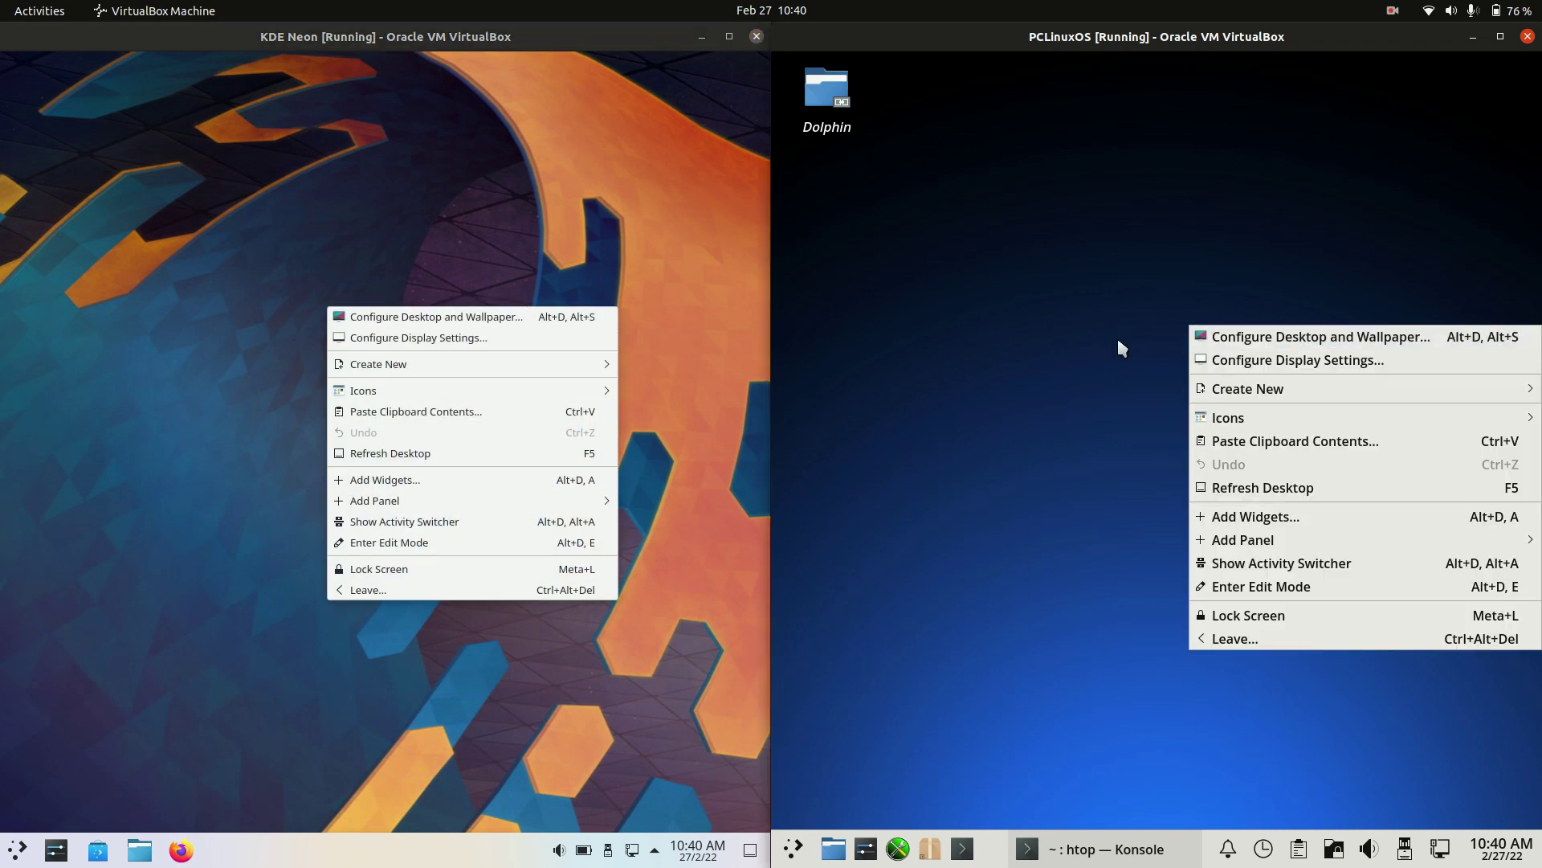
click(1010, 311)
right_click(1088, 250)
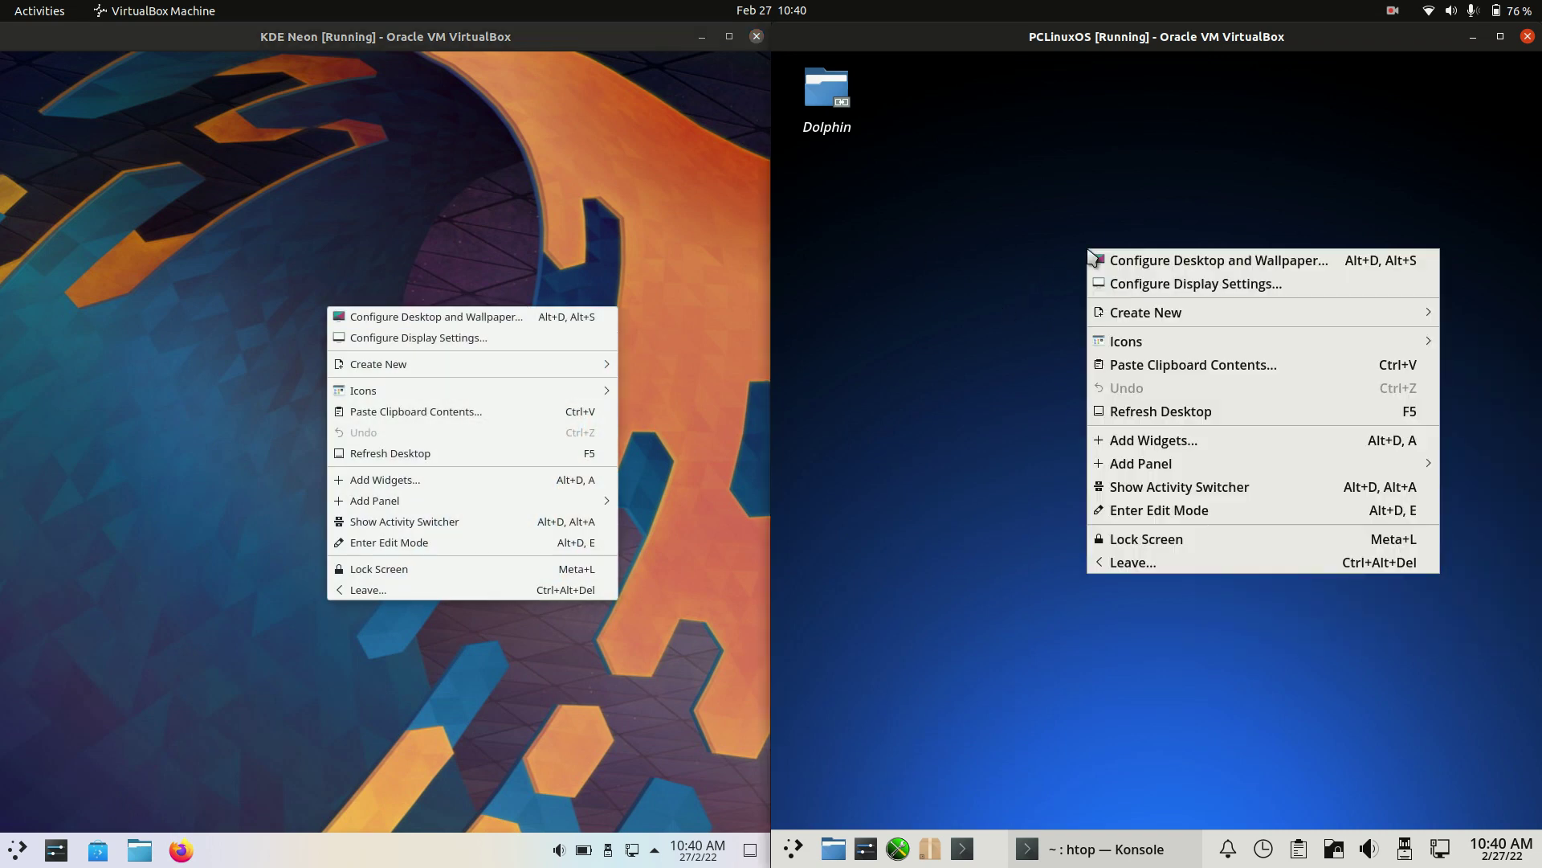
click(936, 219)
click(446, 227)
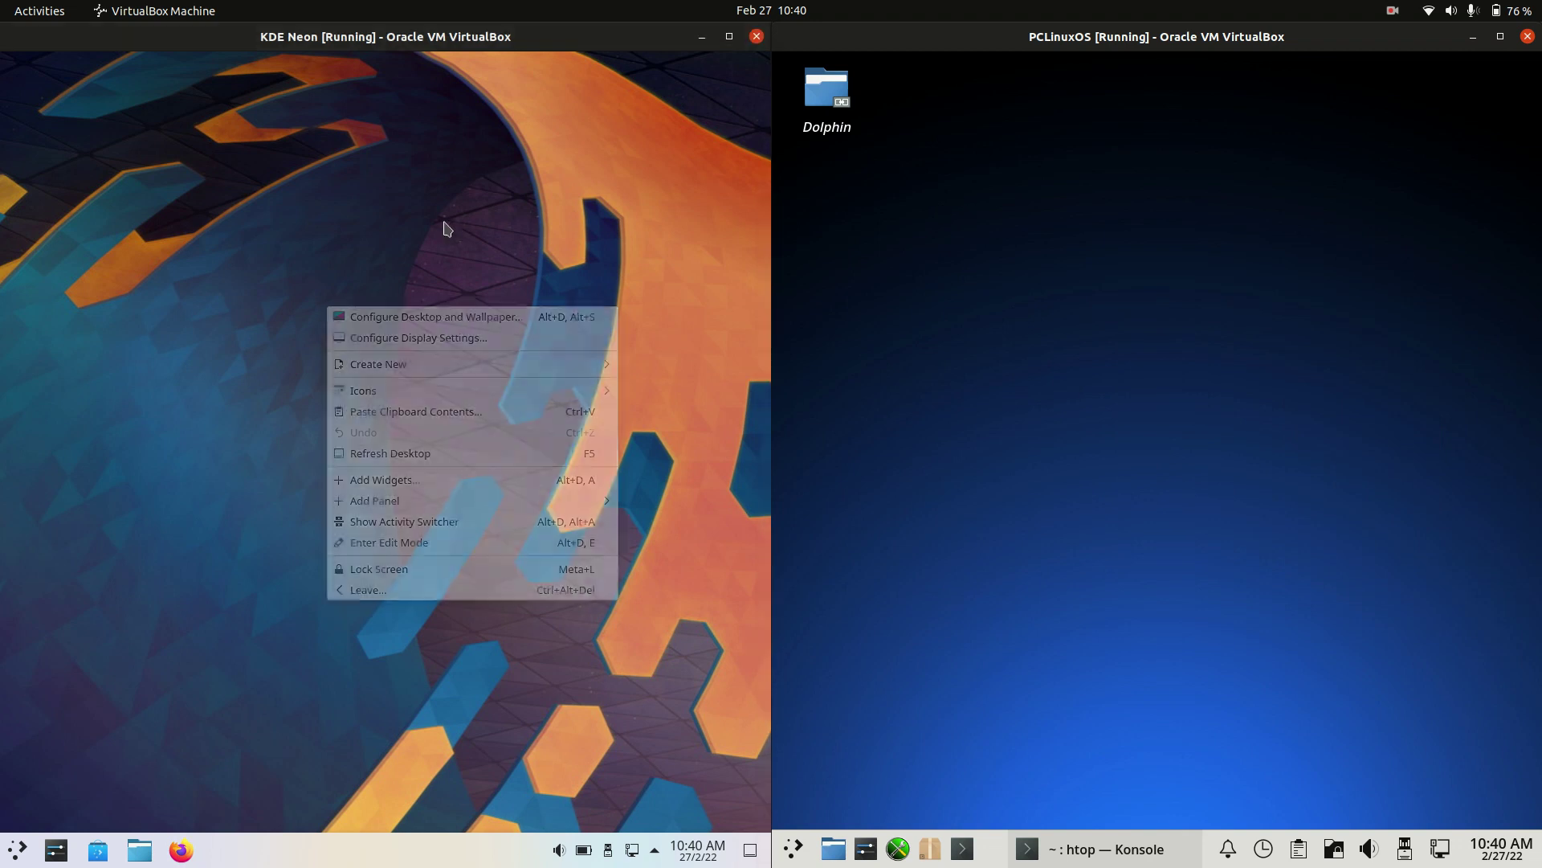
right_click(289, 280)
right_click(1103, 299)
click(923, 307)
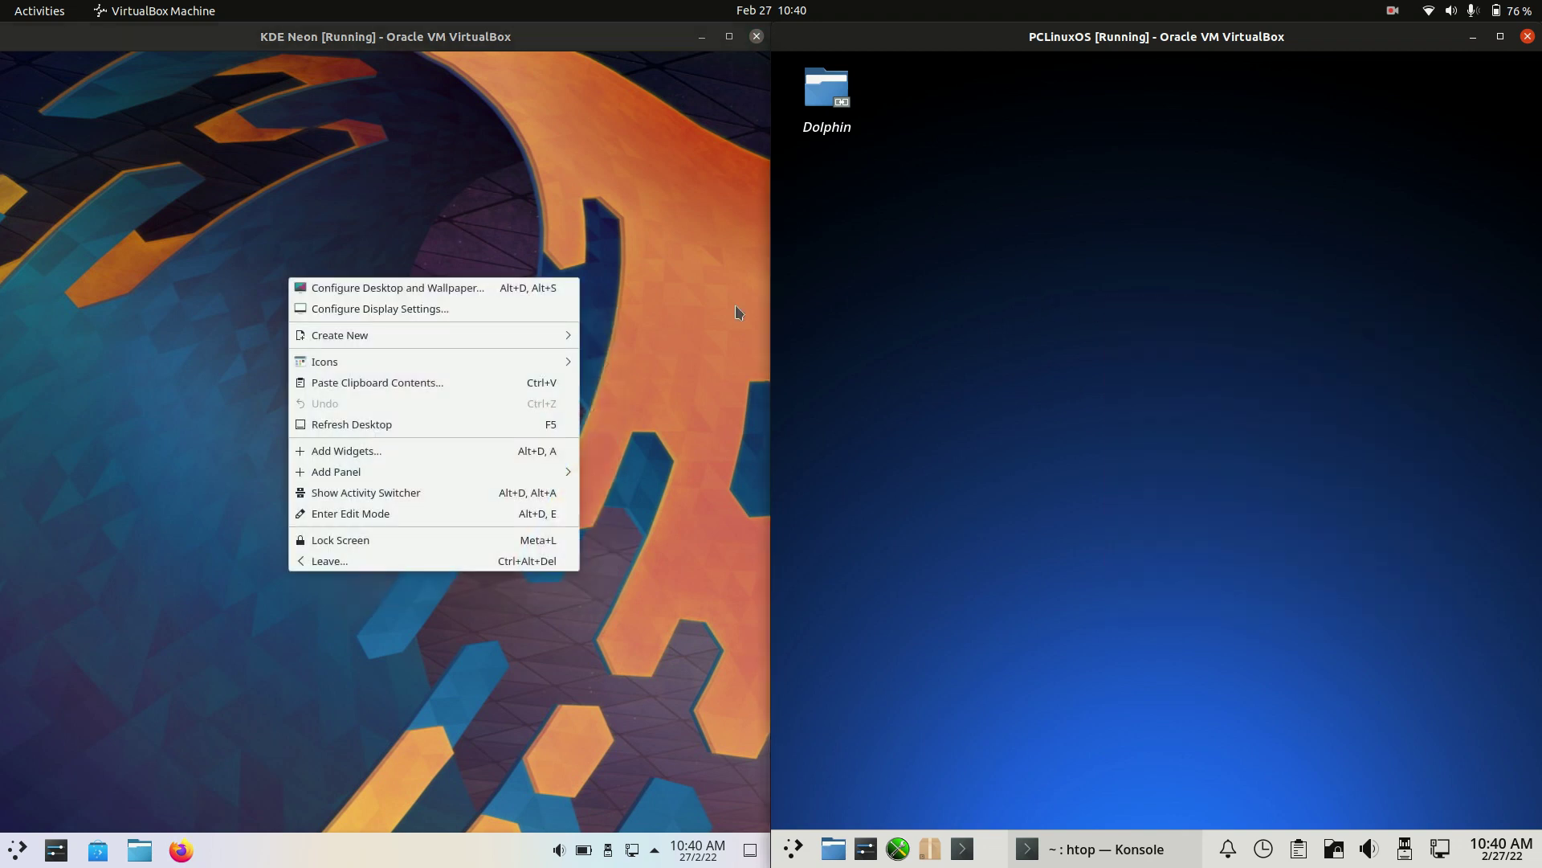
click(654, 324)
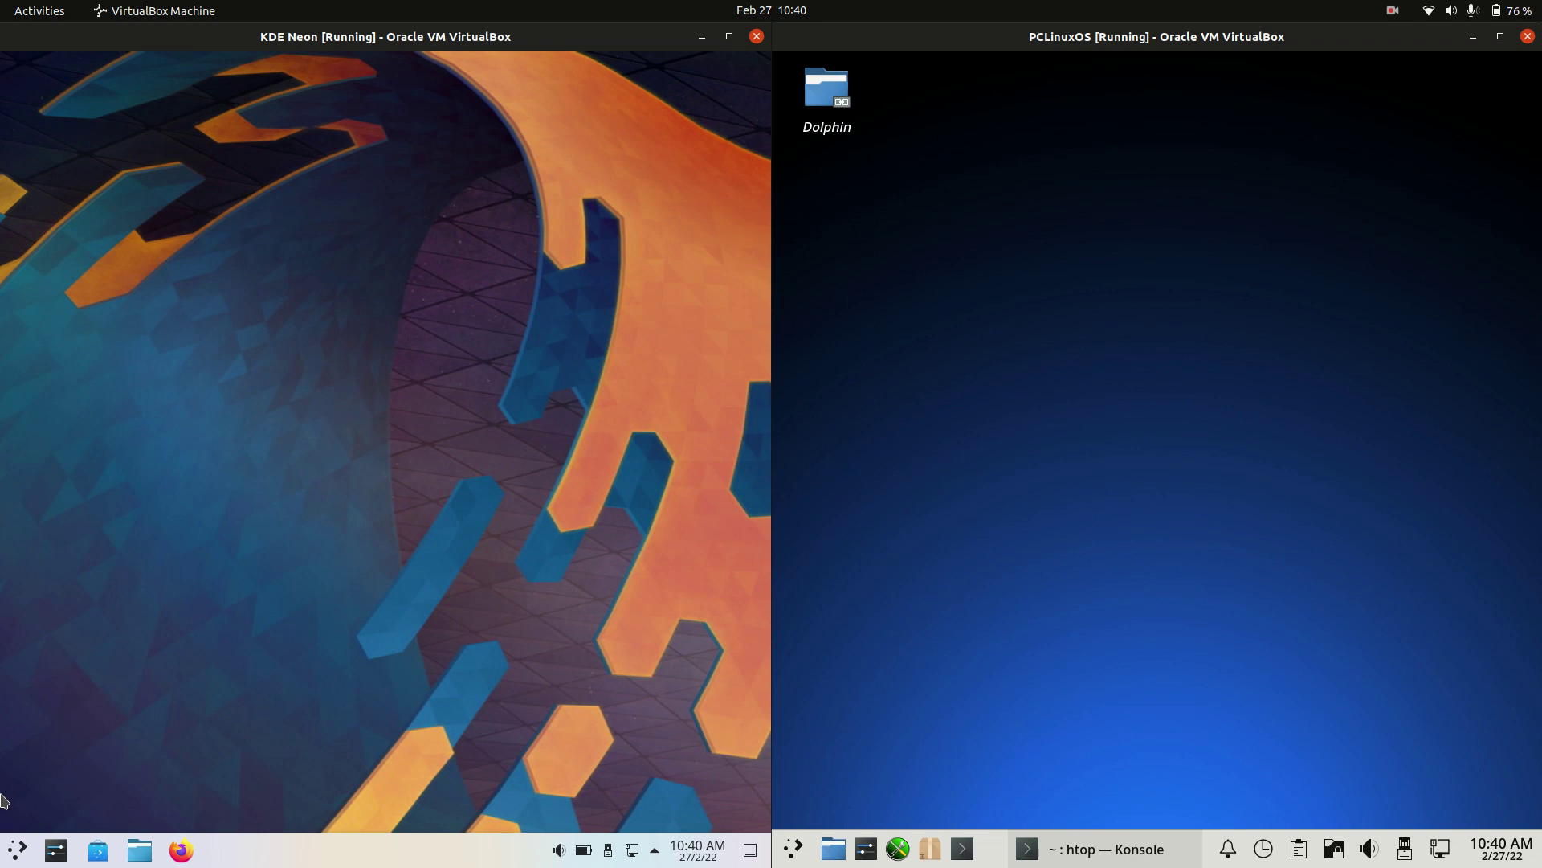
Launch Dolphin in both VMs, position the PCLinuxOS window, and view Home then VBox_GAs_6.1.26.
click(133, 851)
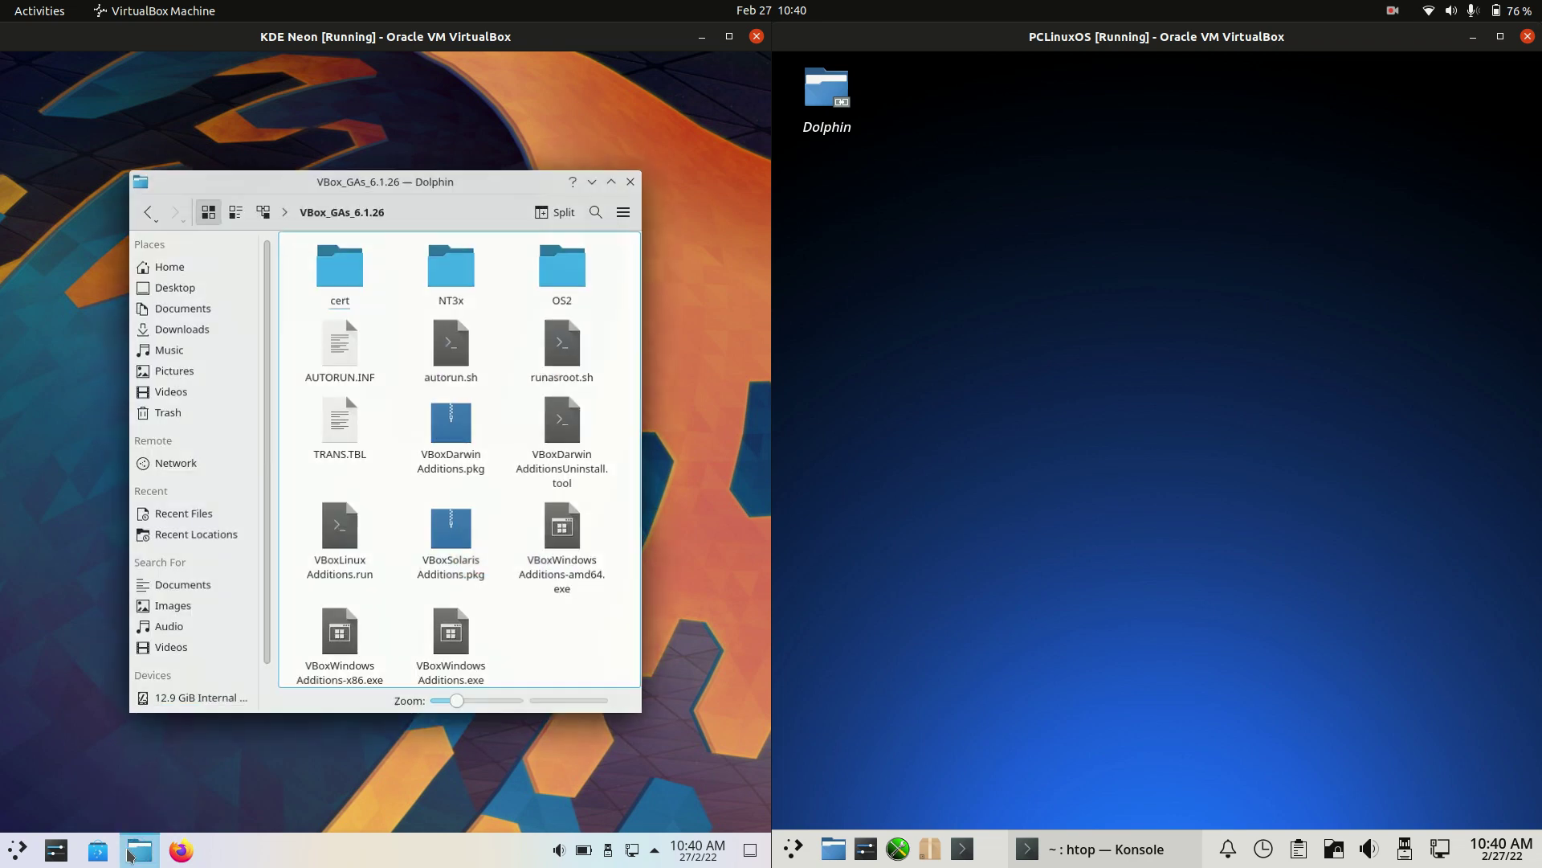
click(827, 849)
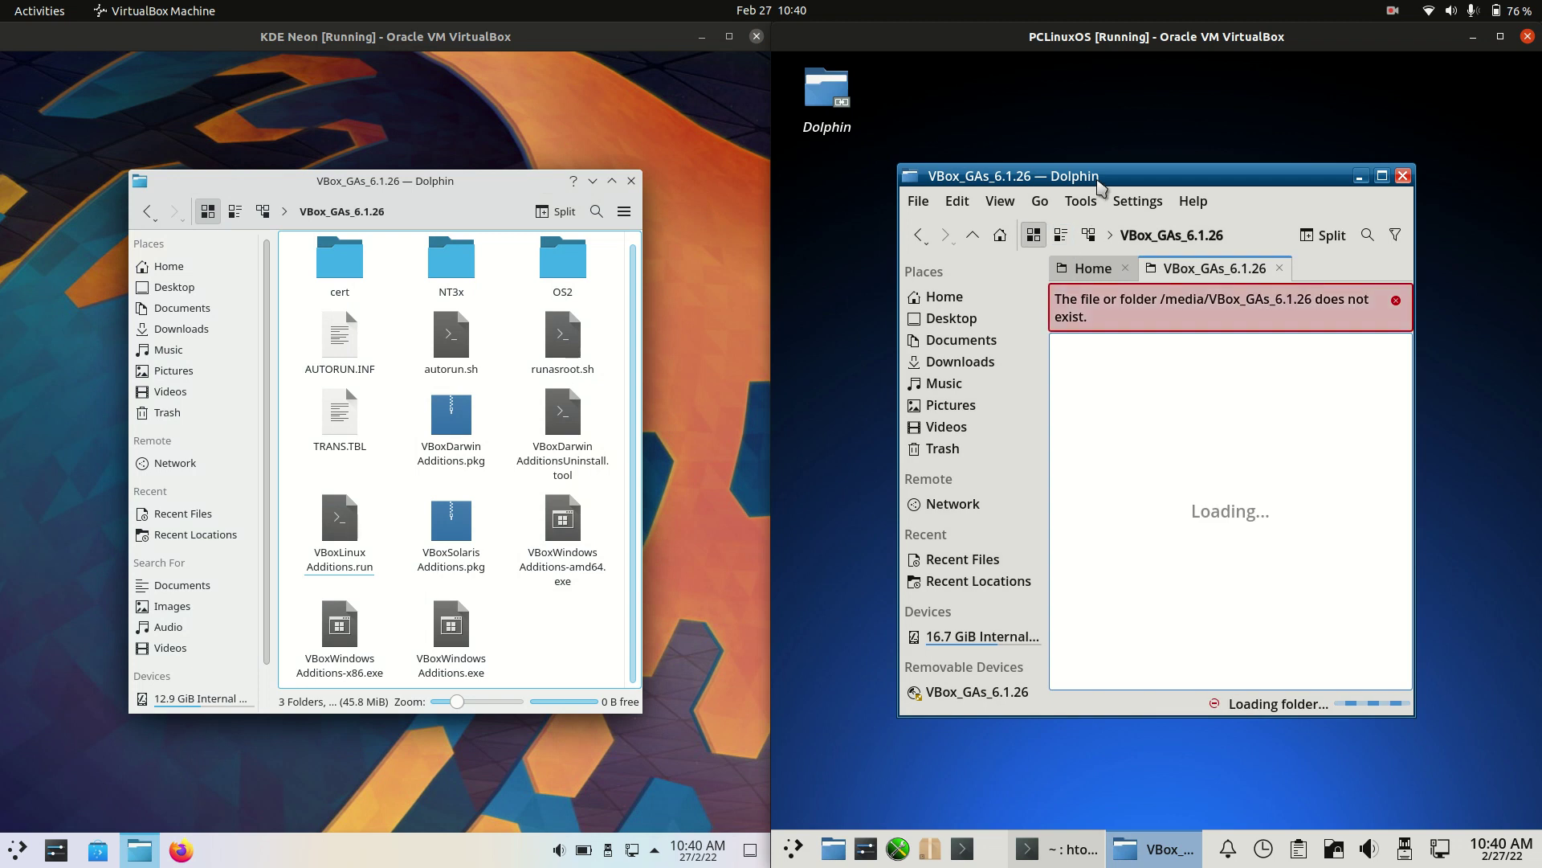
mouse_move(1098, 182)
mouse_down()
mouse_move(1081, 161)
mouse_move(1069, 190)
mouse_up()
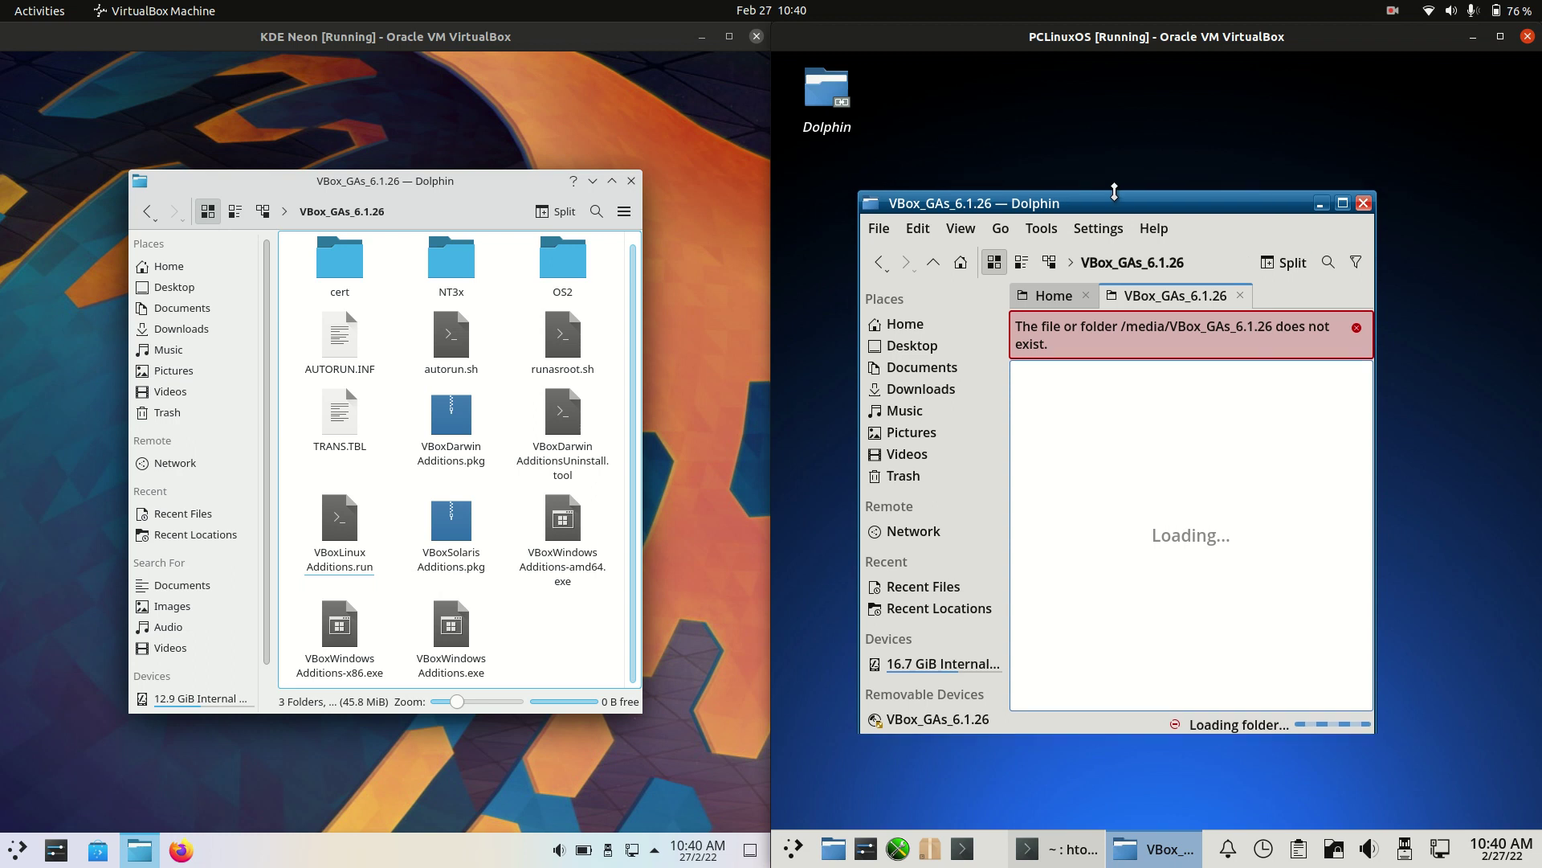
drag(1149, 183, 1149, 195)
click(1054, 295)
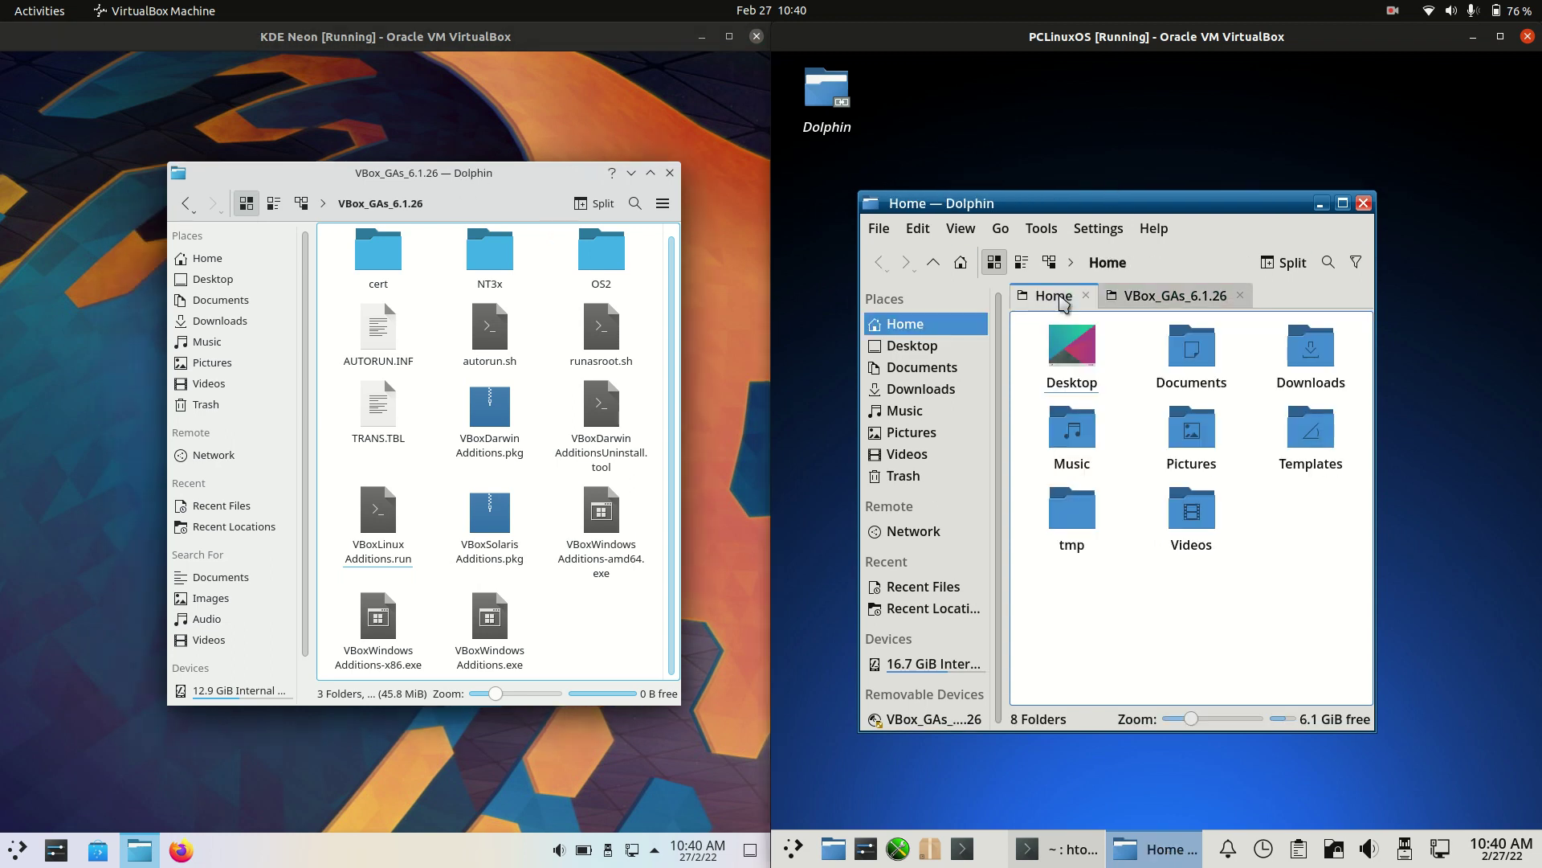
click(1161, 303)
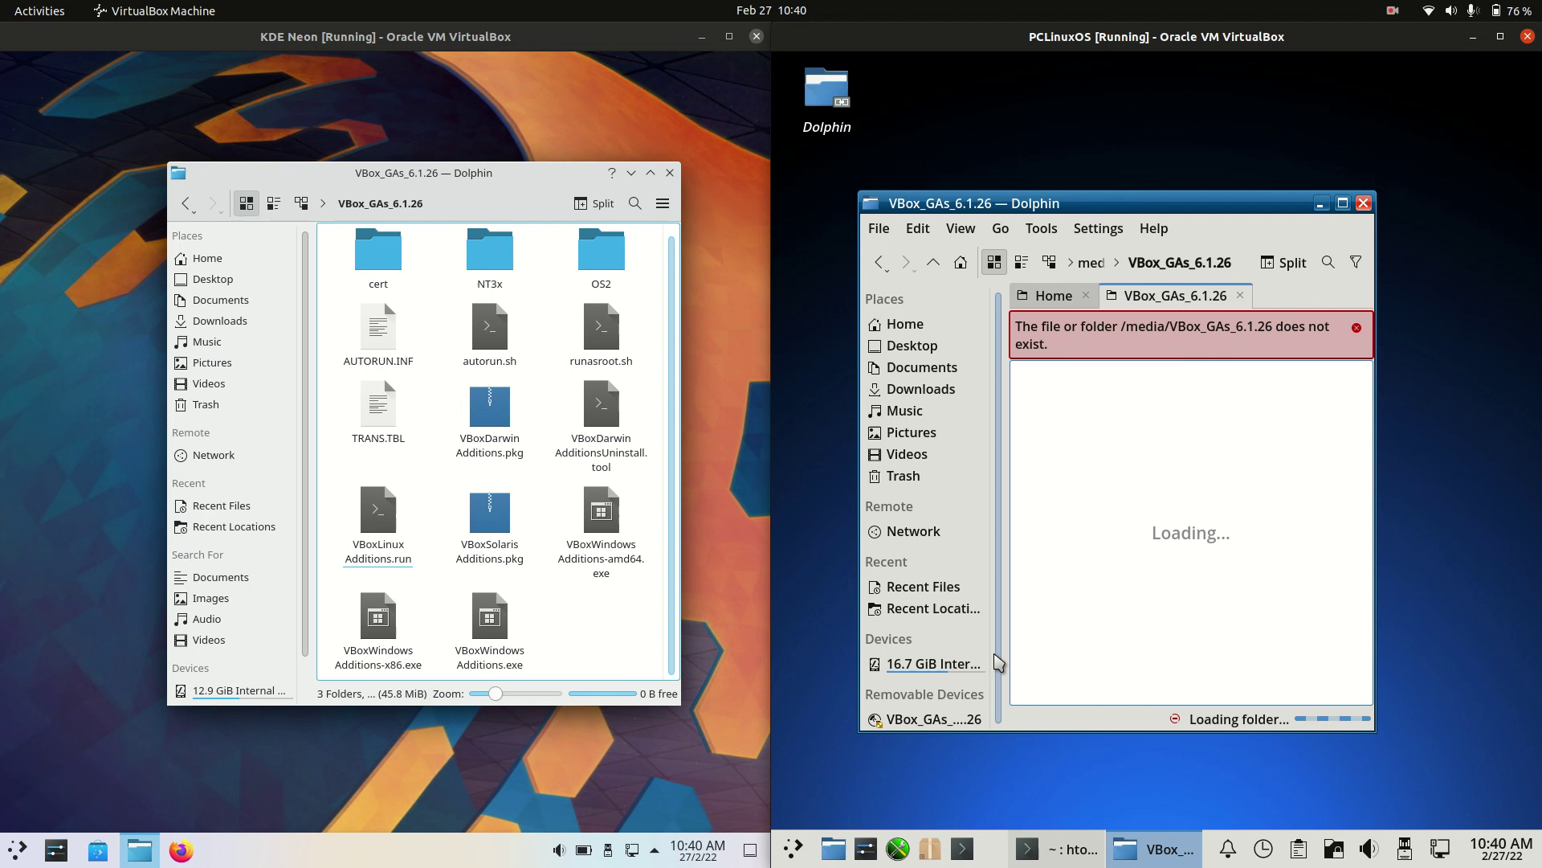
Bring the PCLinuxOS htop terminal forward and launch Konsole in KDE Neon via a 'kon' search.
click(1072, 849)
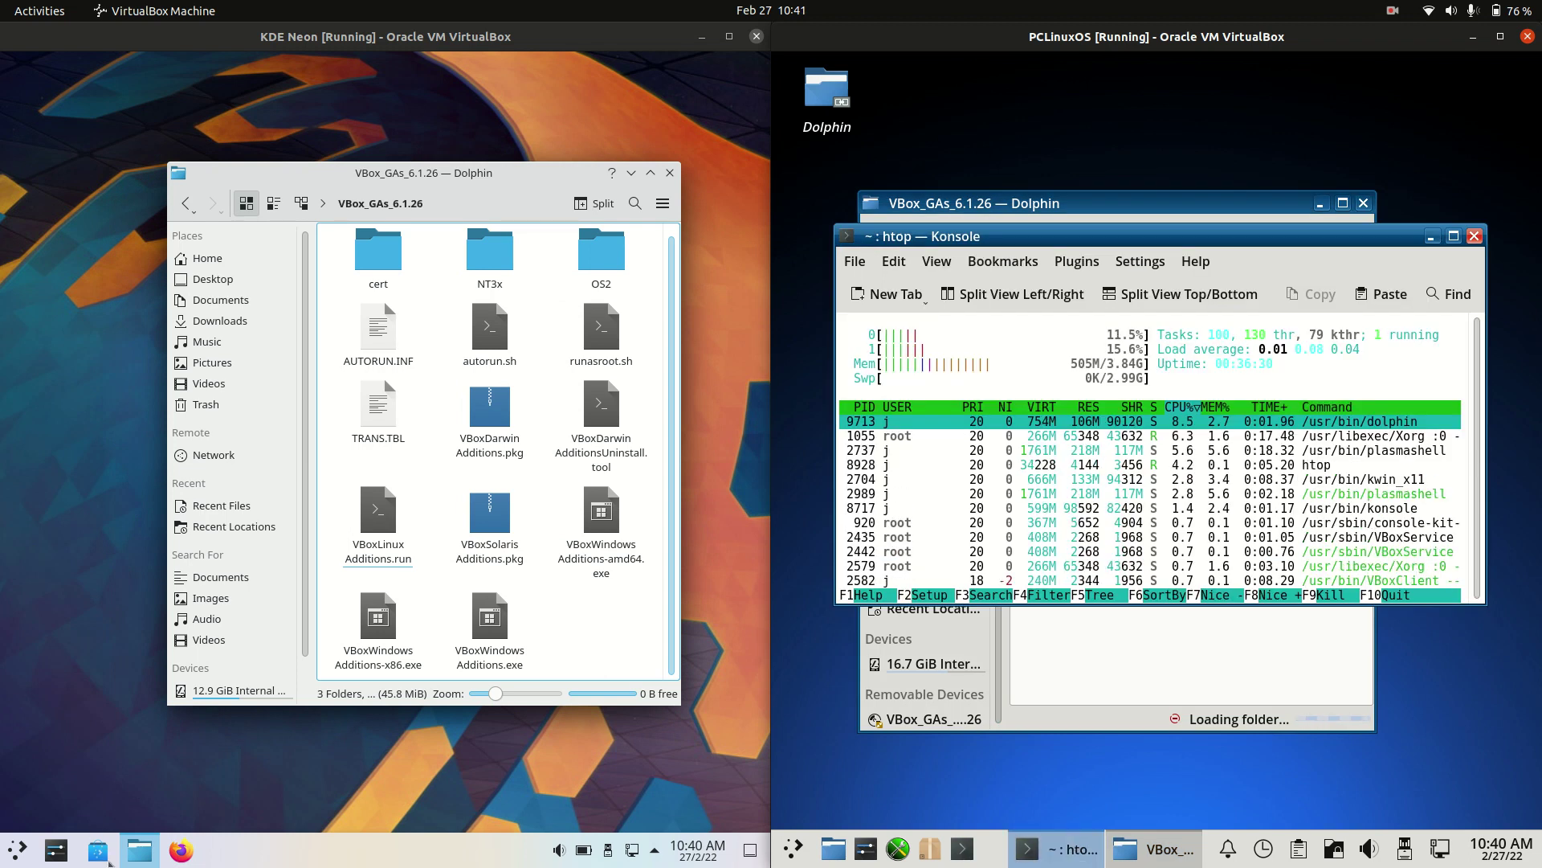
click(17, 849)
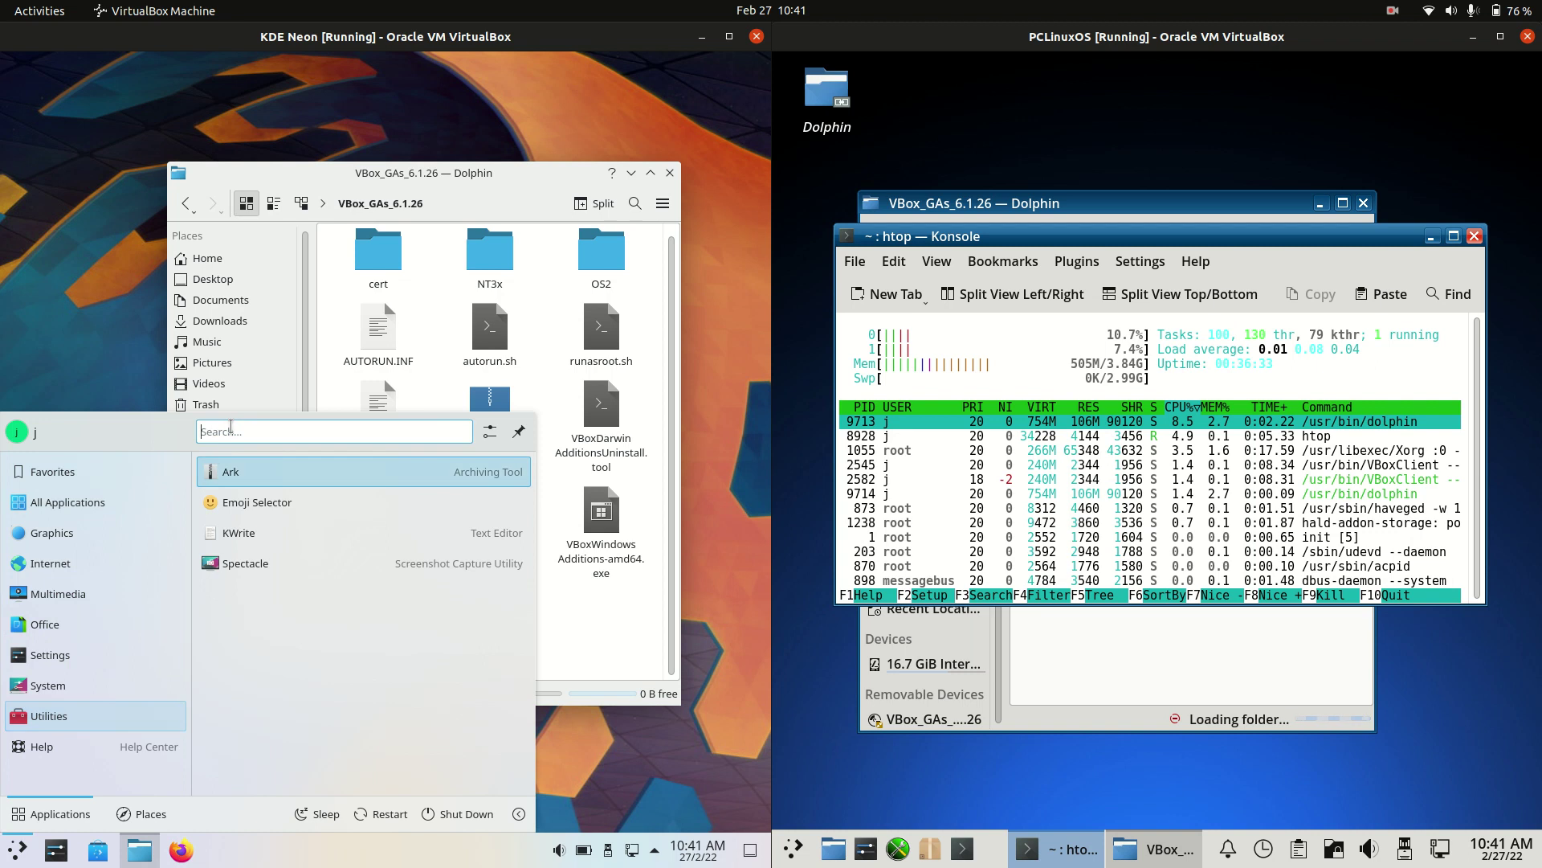
text(kon)
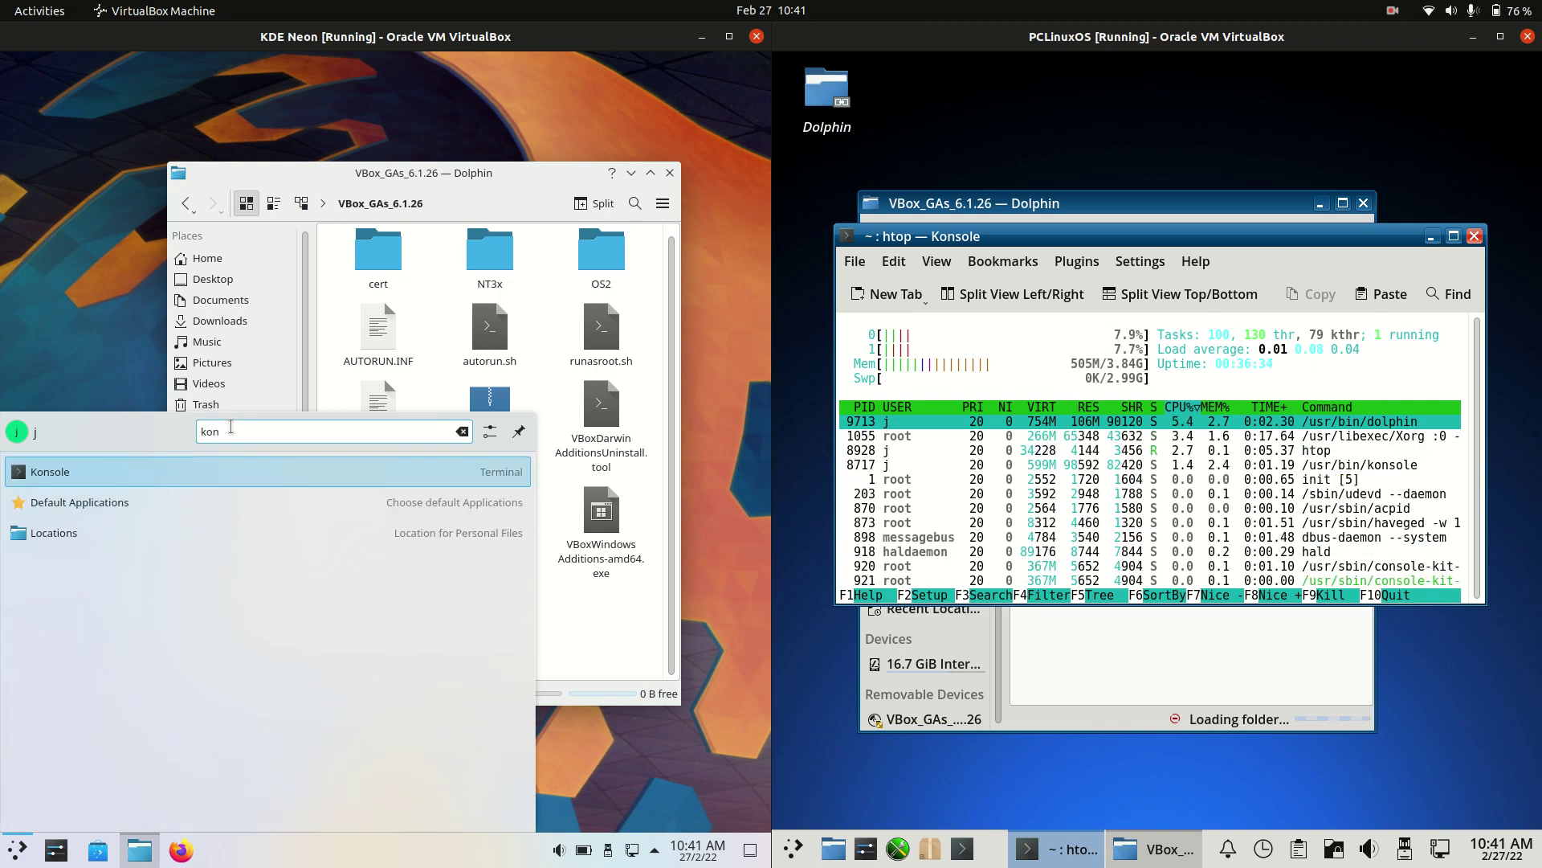
key(Return)
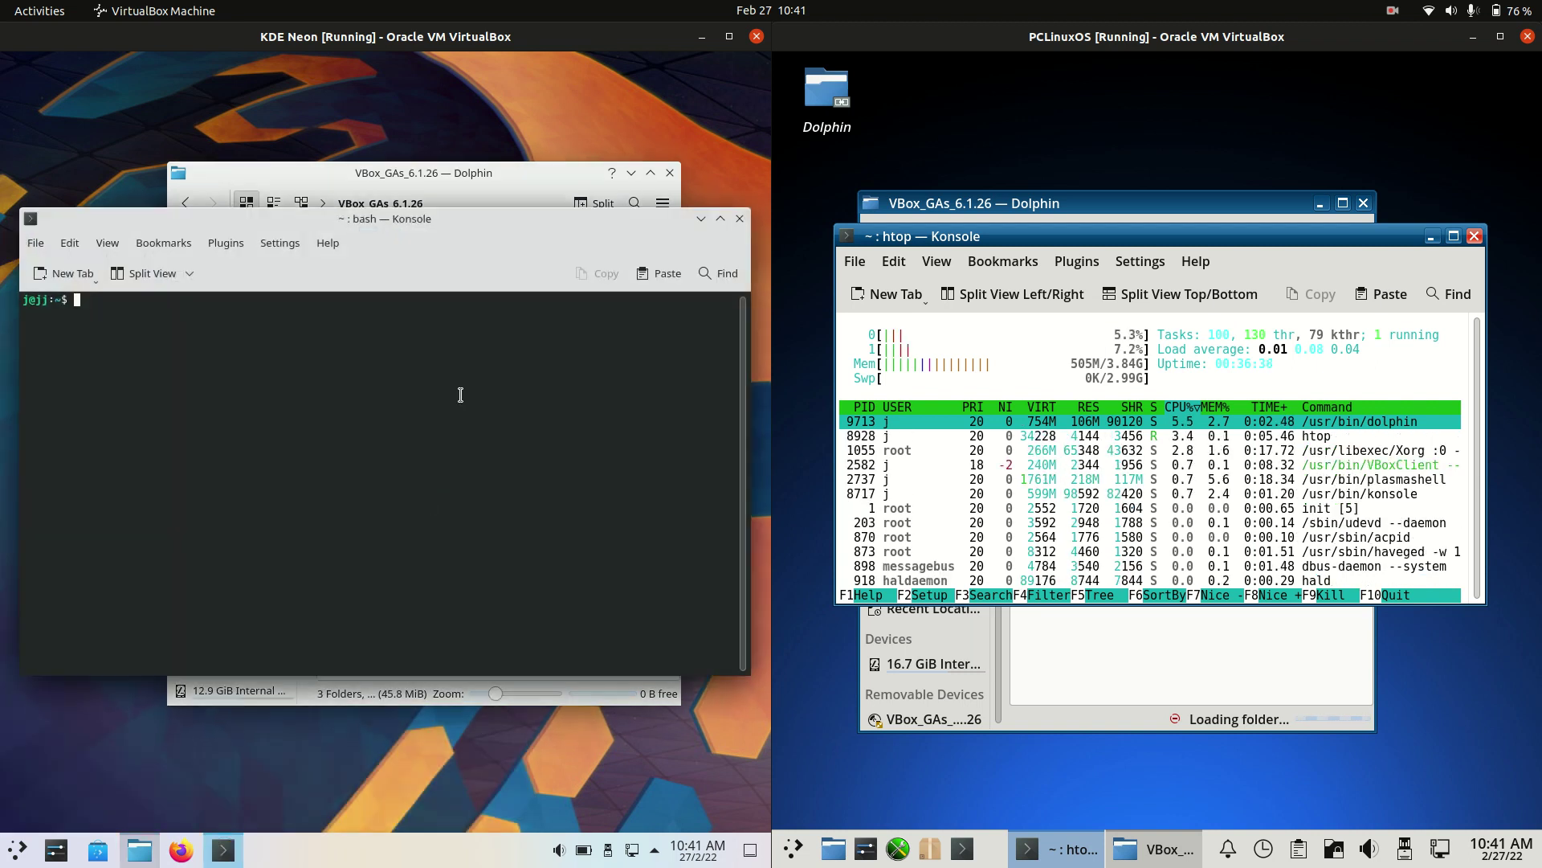
Run '-uname' in the KDE Neon terminal, which returns command not found.
key(BackSpace)
key(BackSpace)
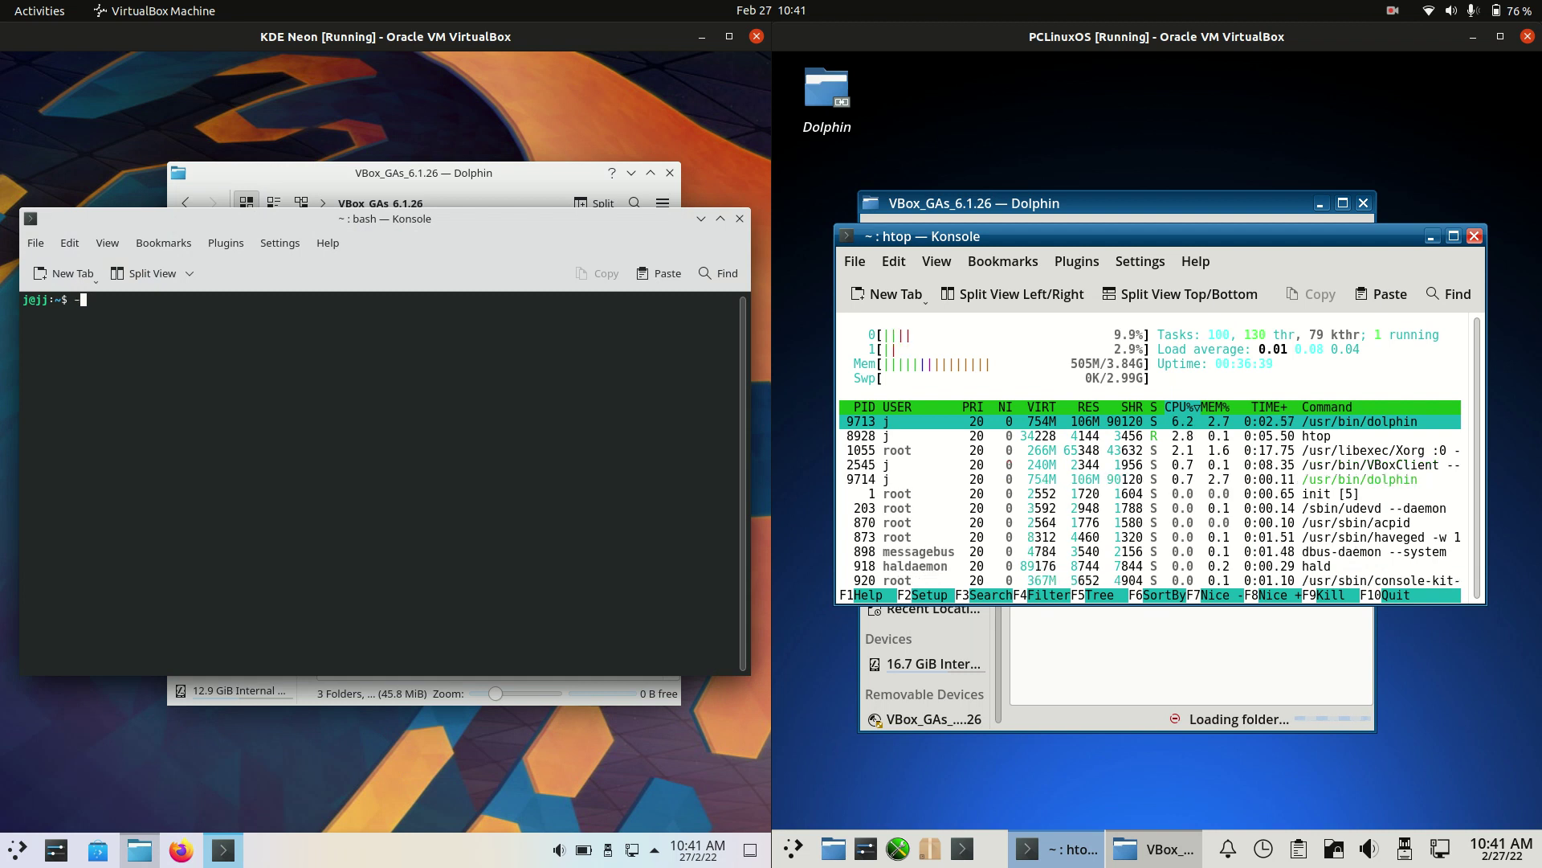
text(-uname)
key(Return)
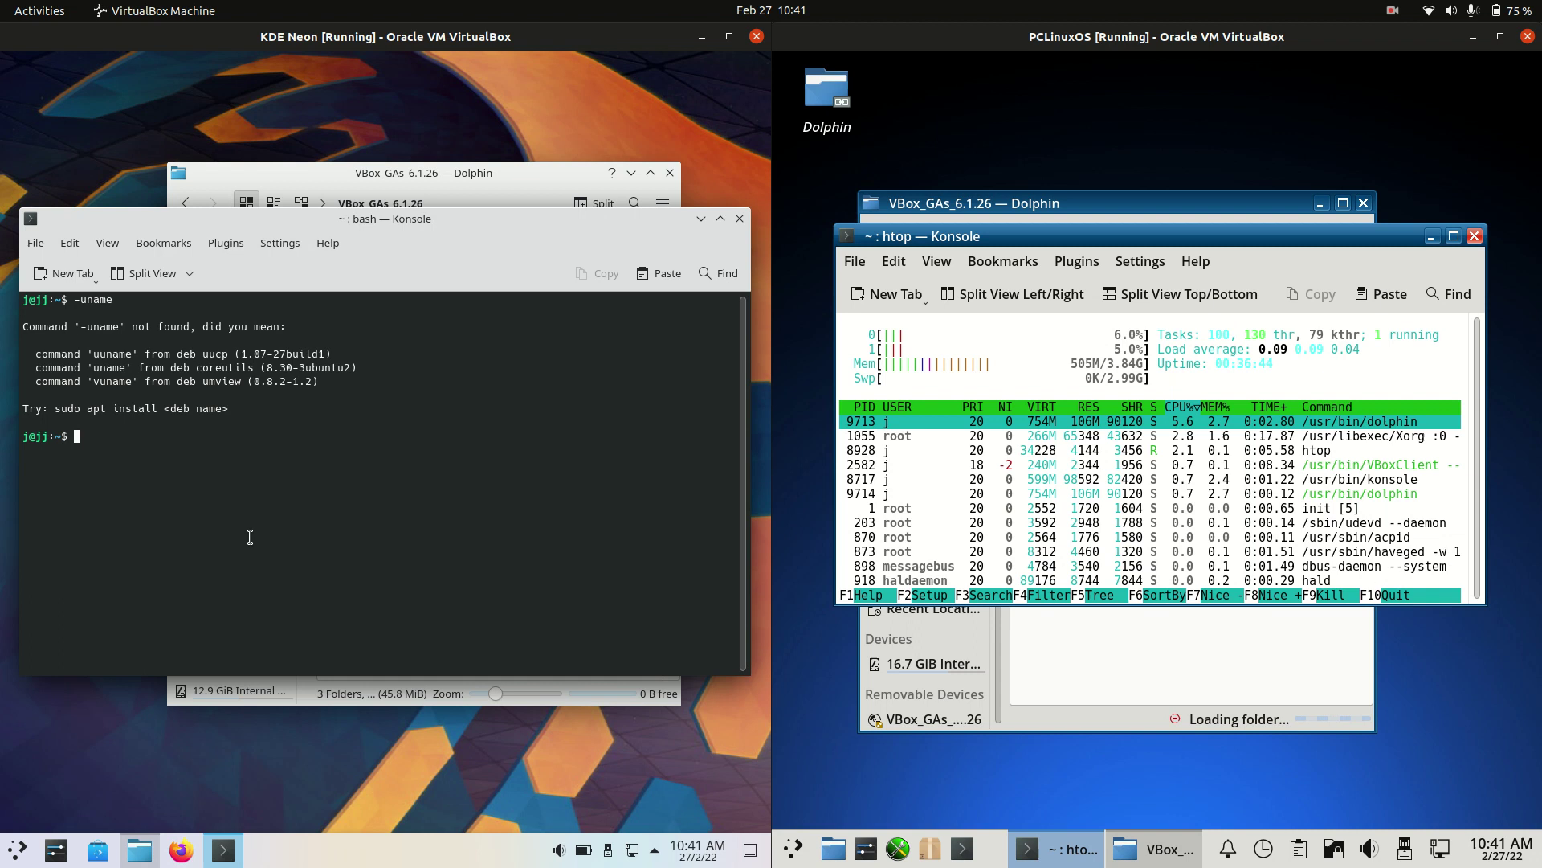
Install neofetch on KDE Neon with 'sudo apt install neofetch', confirming y, and open a new PCLinuxOS terminal tab.
text(neofetch)
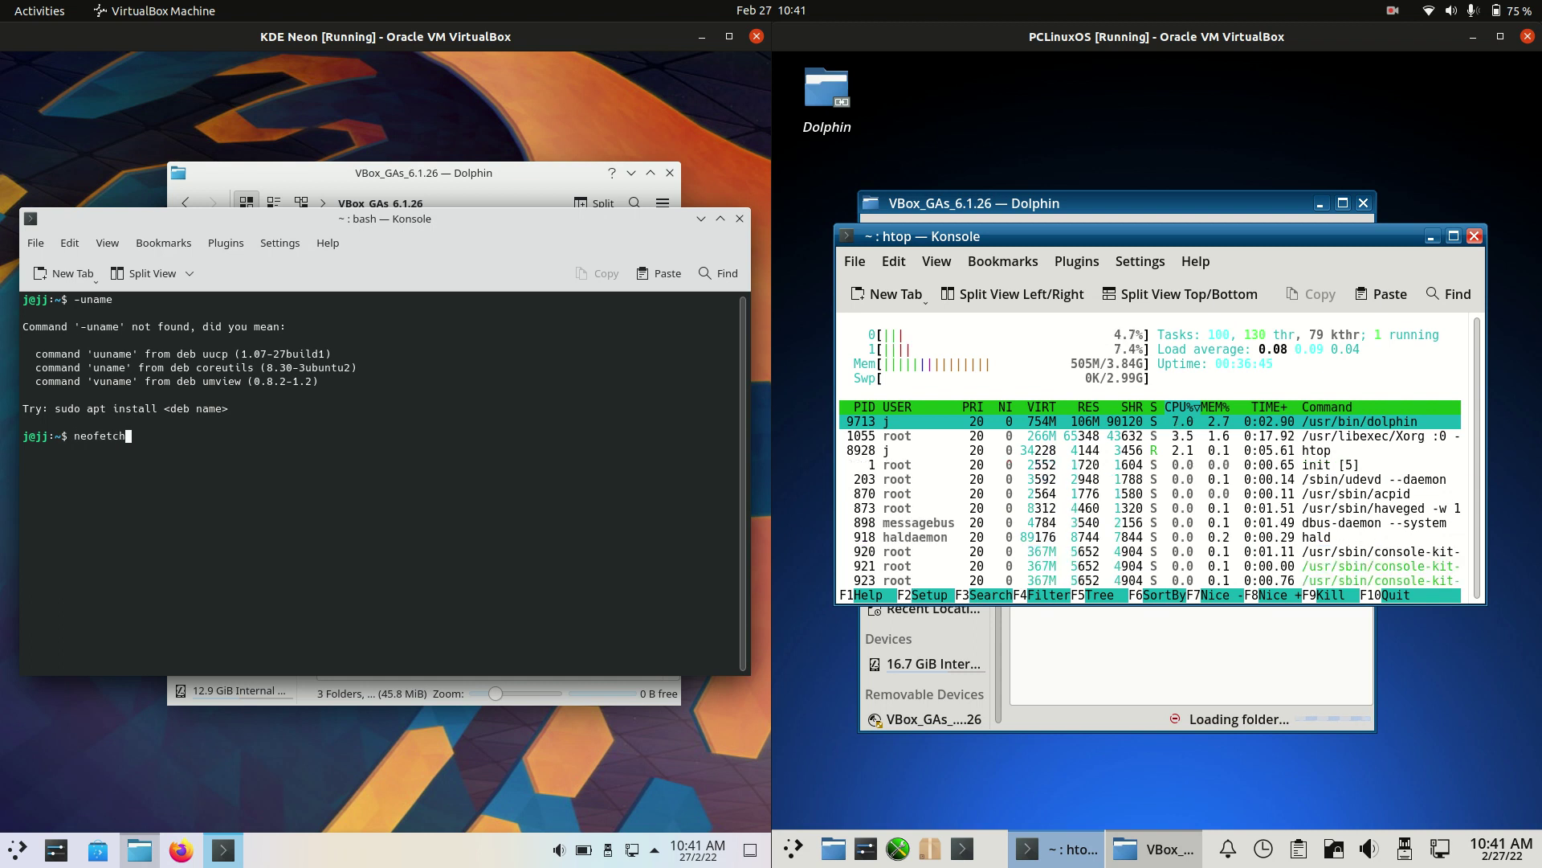
key(Return)
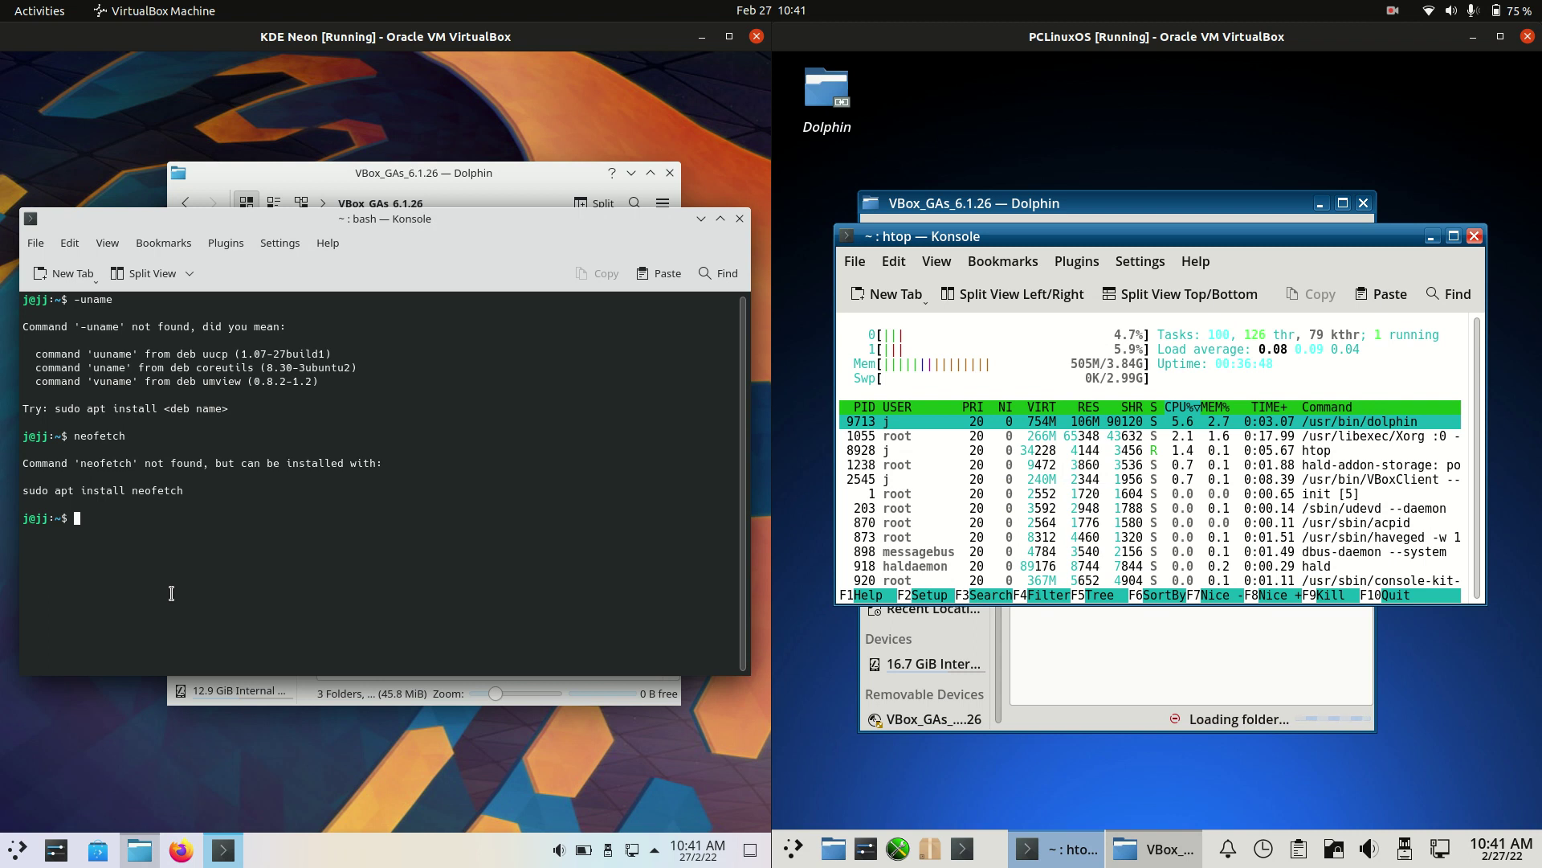
text(sudo a)
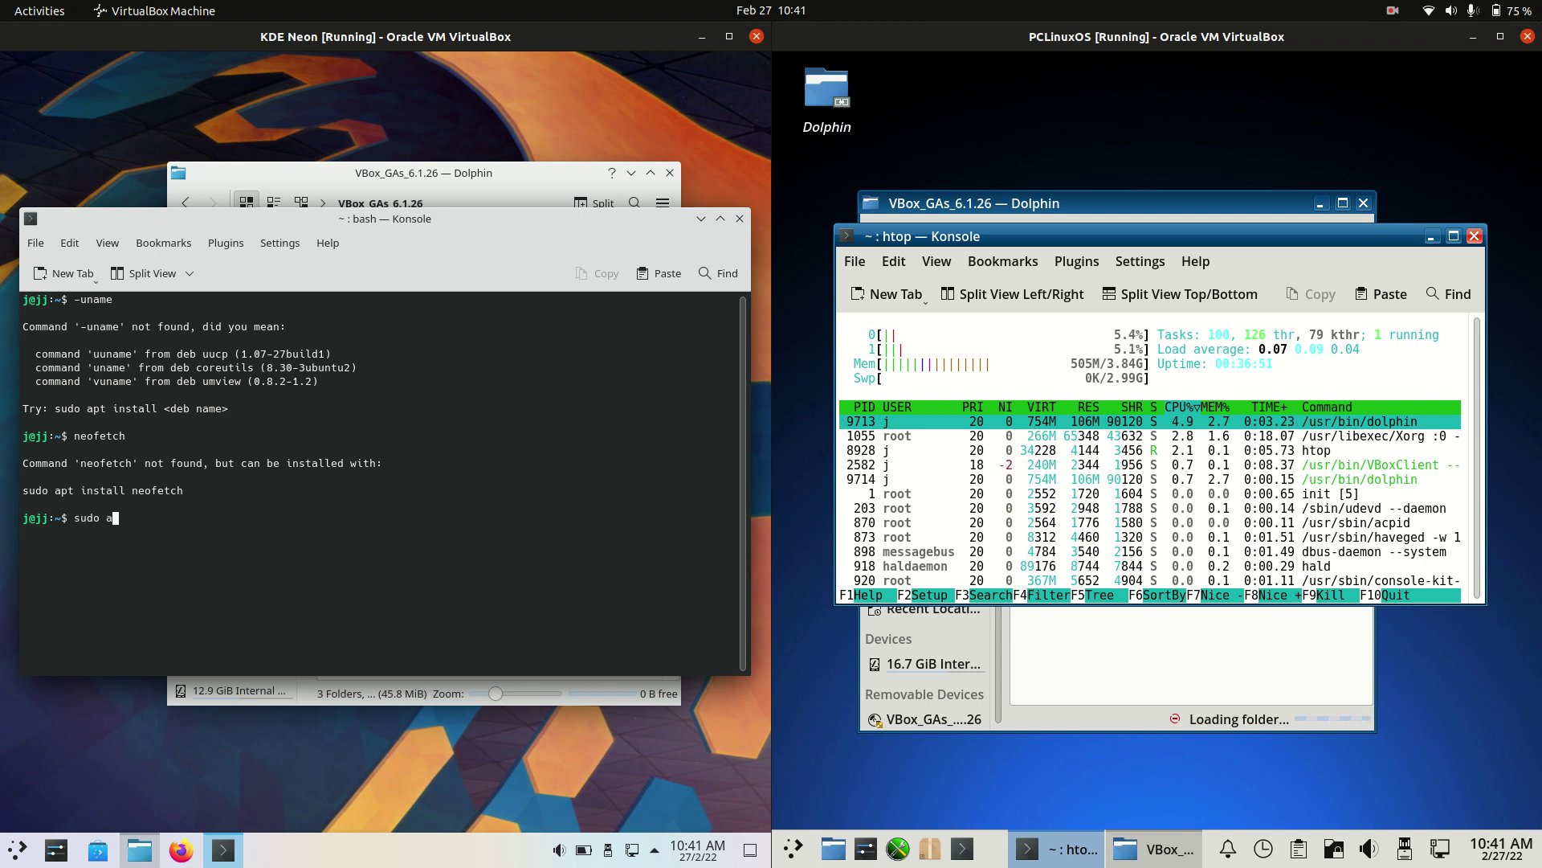
text(pt install neofetc)
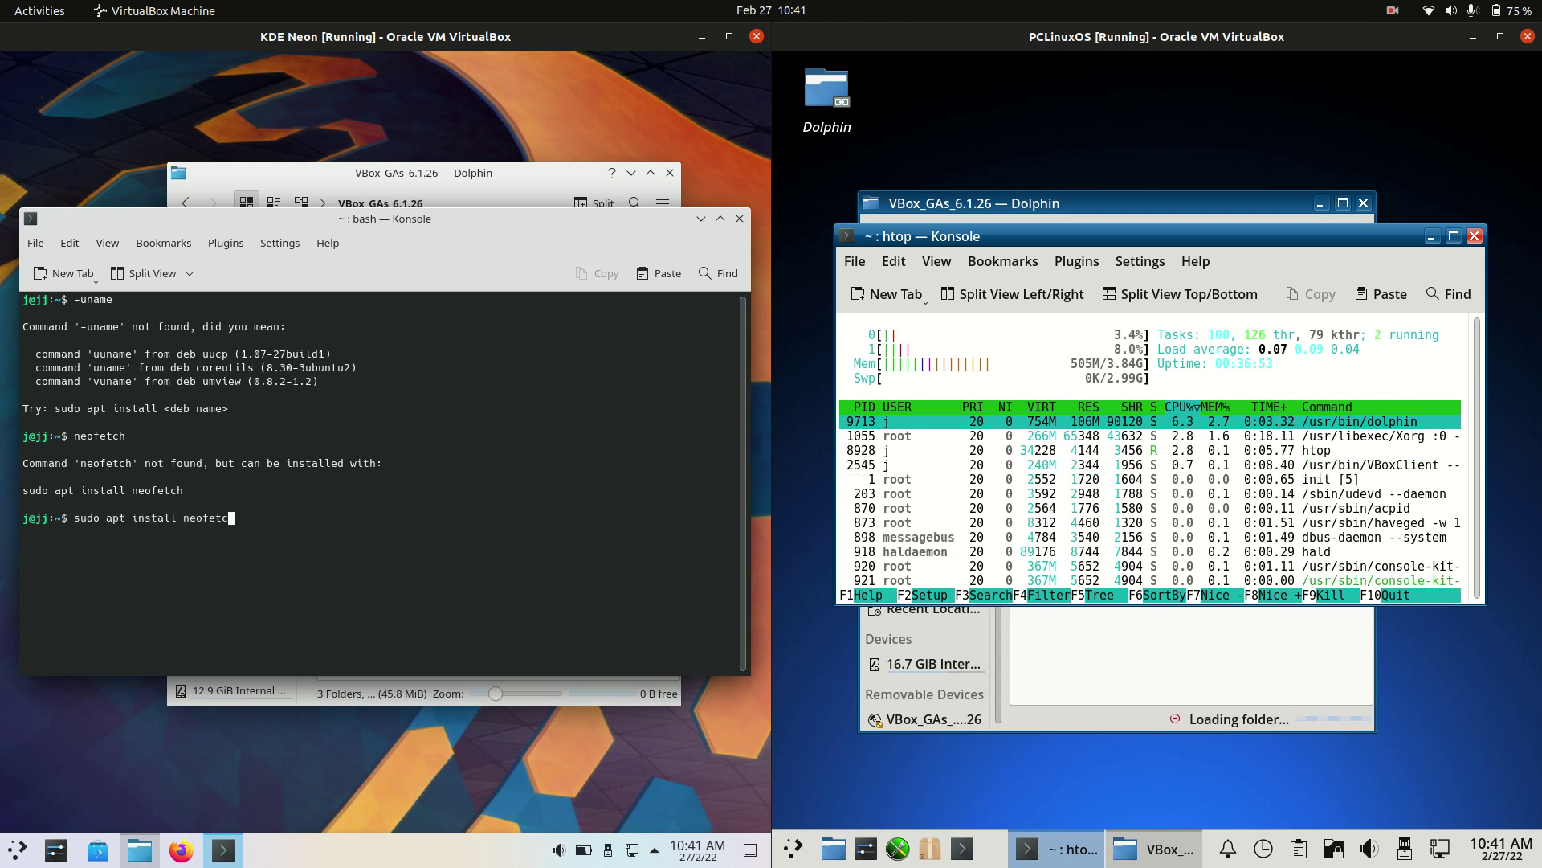
text(h)
key(Return)
key(Return)
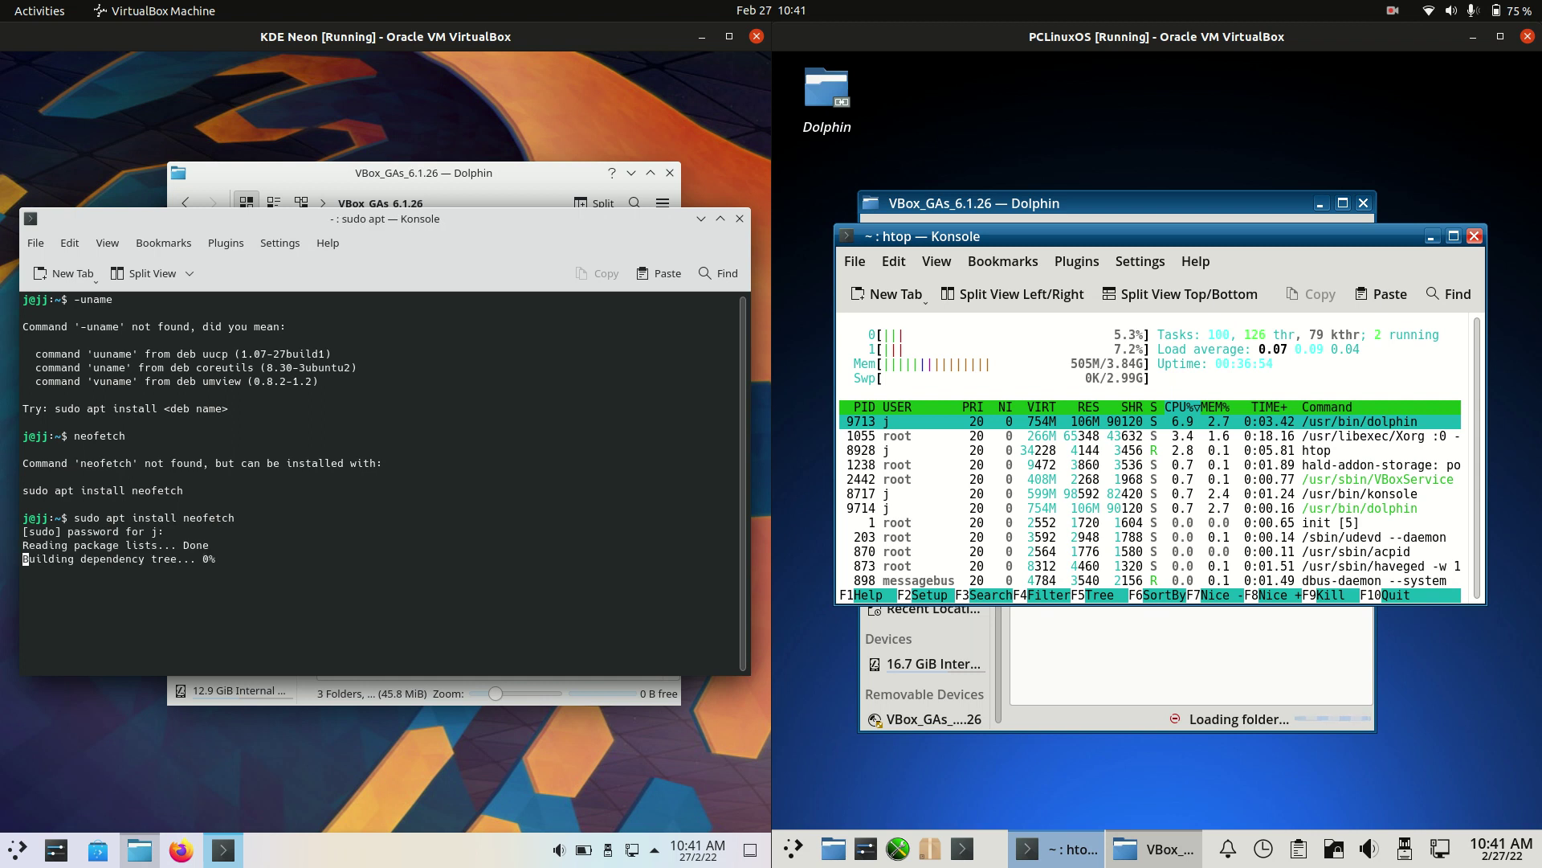
text(y)
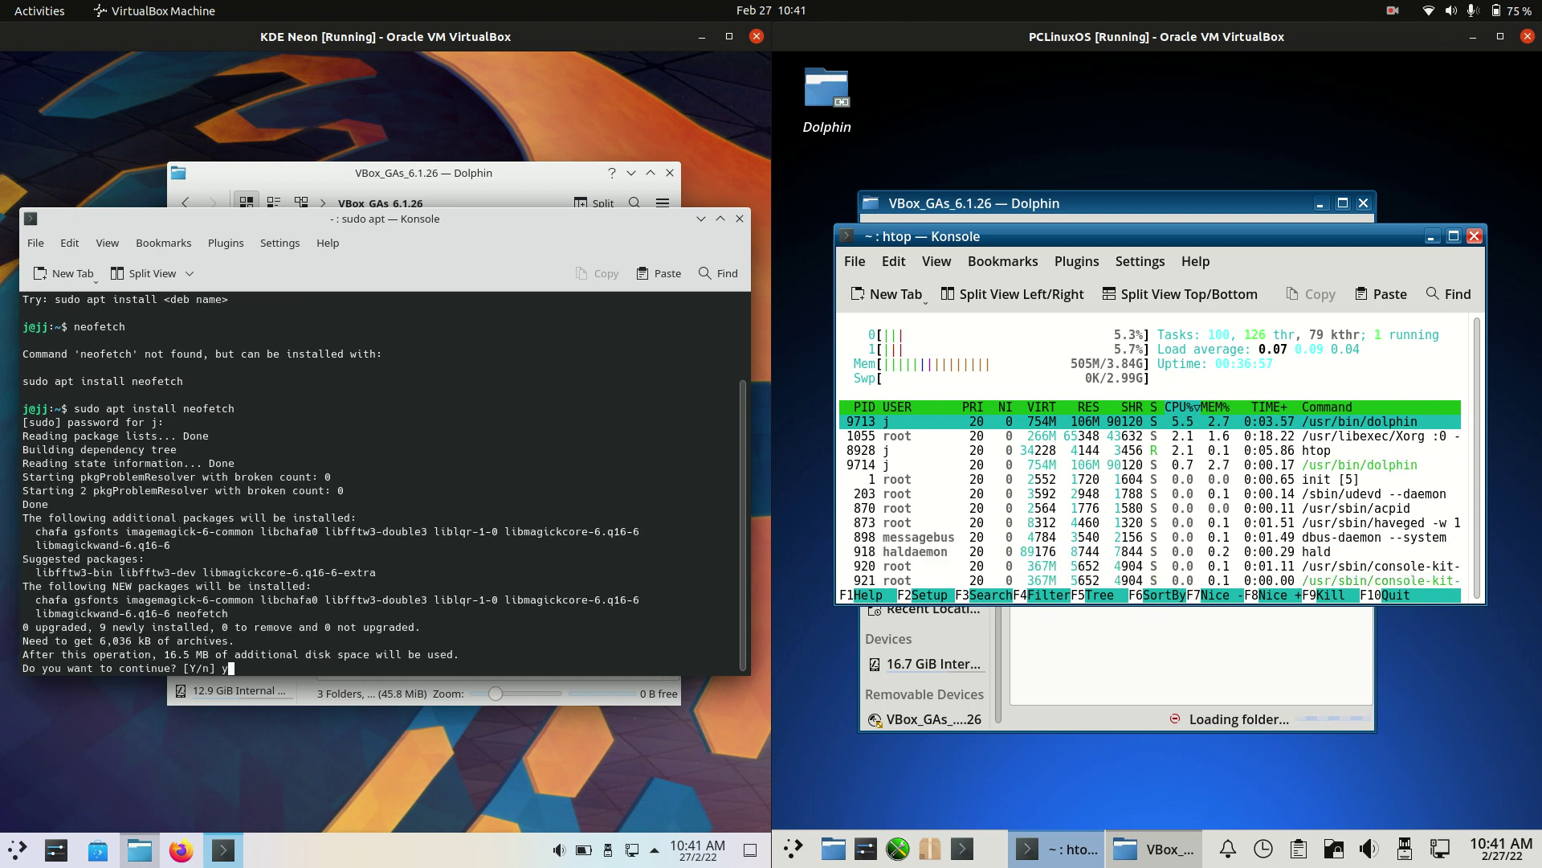
key(Return)
drag(1192, 243, 1170, 306)
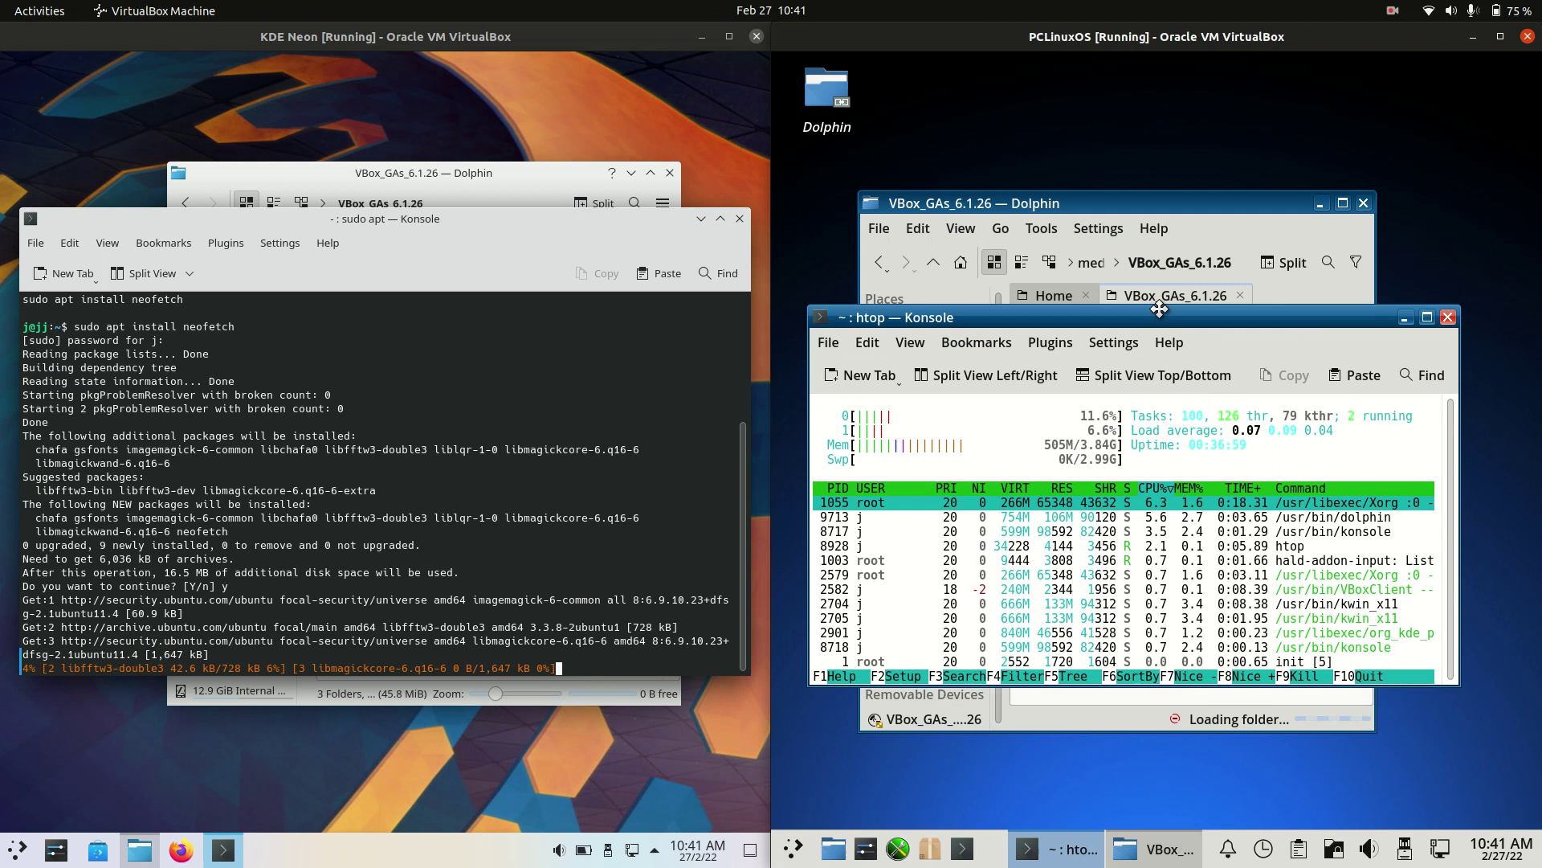
click(865, 360)
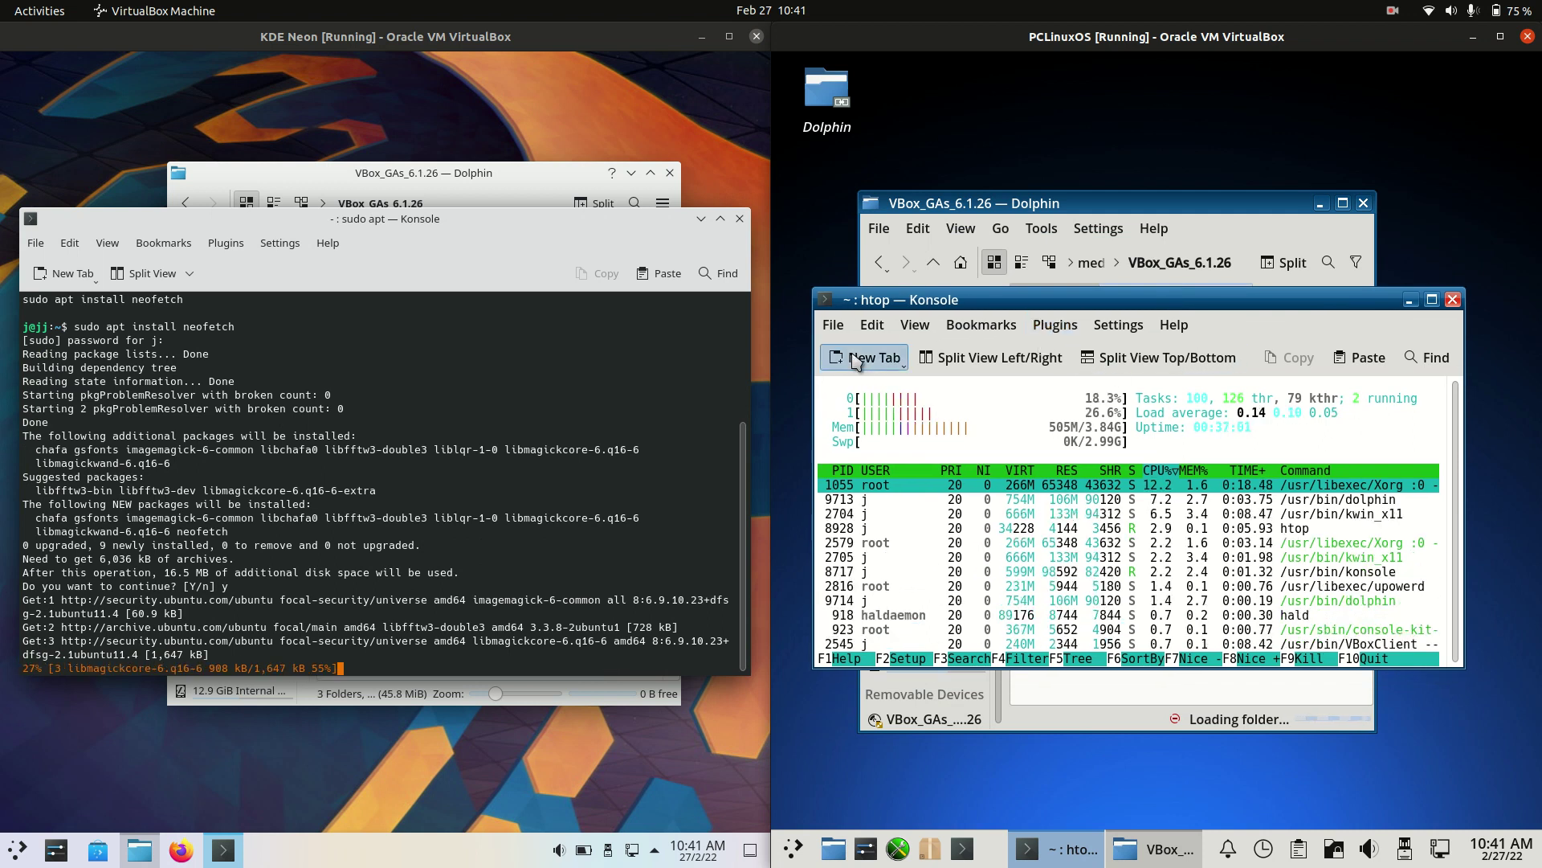
Run 'uname -a' in the new PCLinuxOS shell, then return focus to the KDE Neon terminal.
text(-)
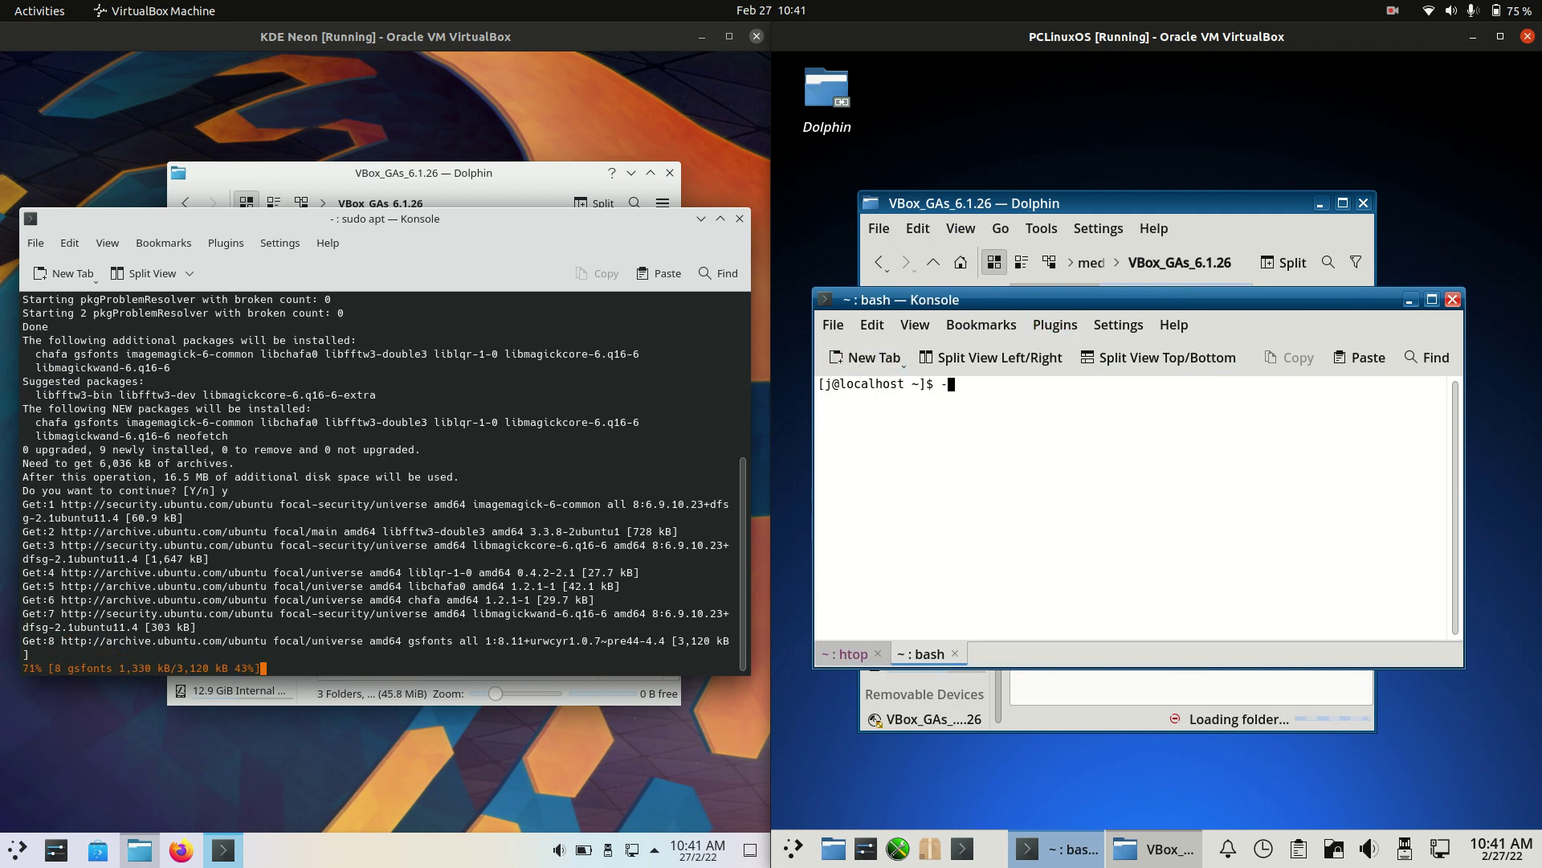
text(y una)
key(BackSpace)
key(BackSpace)
key(BackSpace)
key(BackSpace)
key(BackSpace)
text(uname )
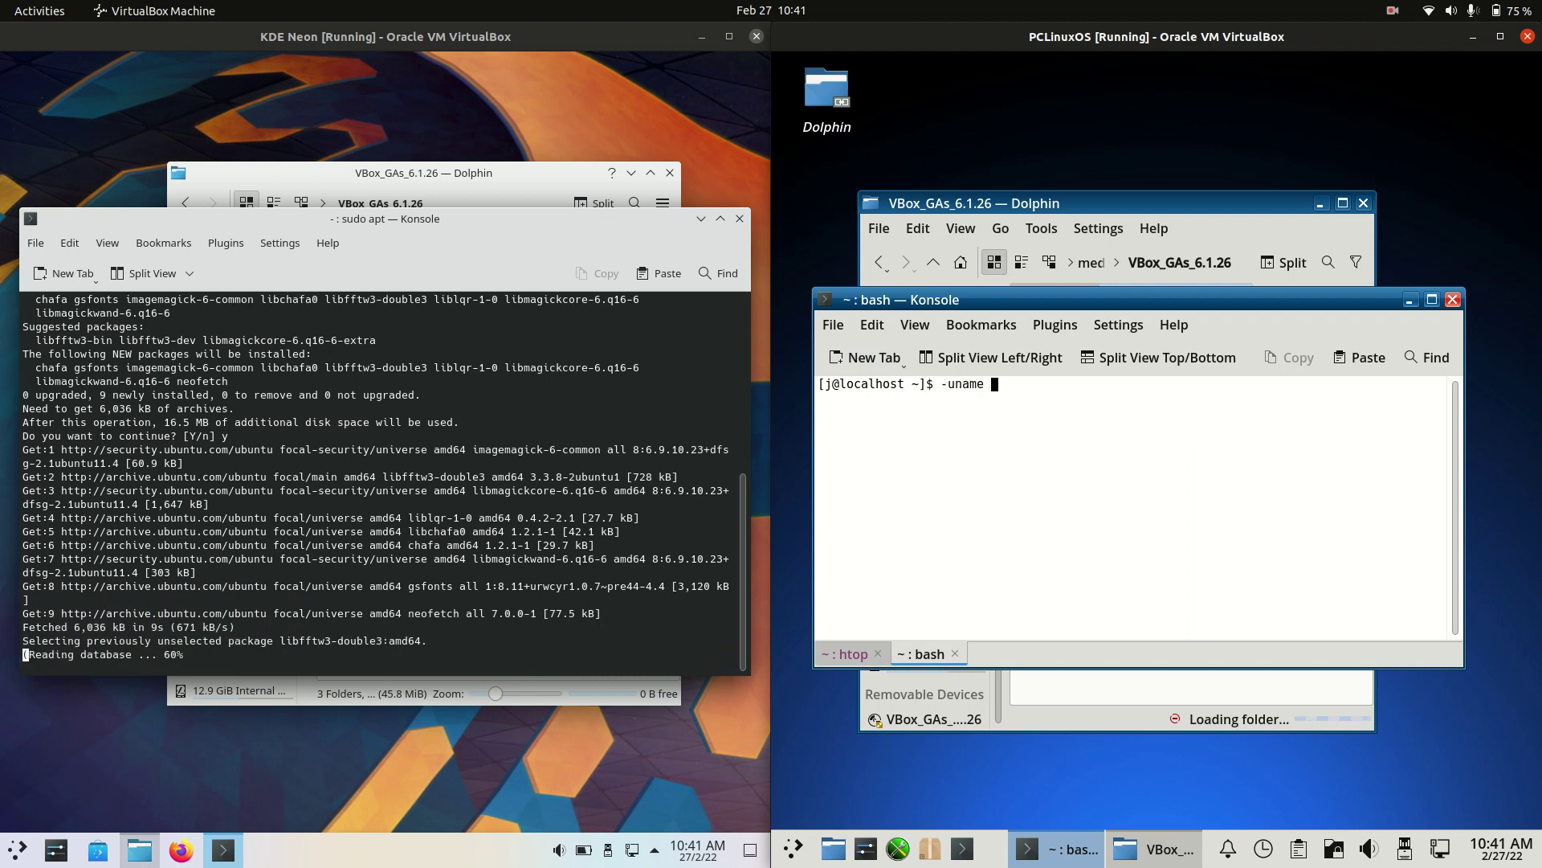
text(-a)
key(Return)
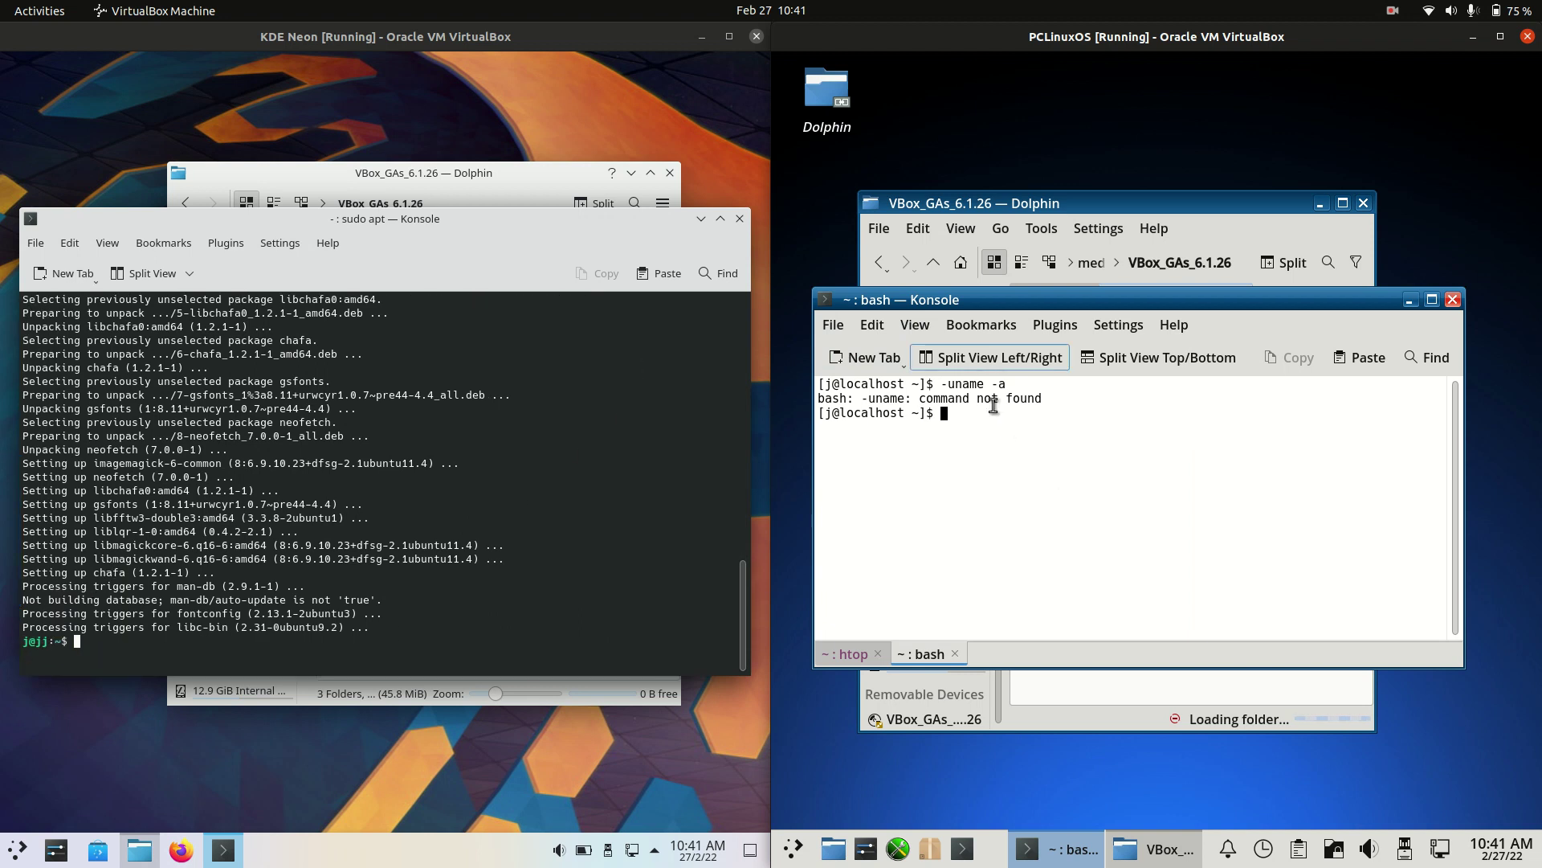
drag(1111, 300, 1099, 302)
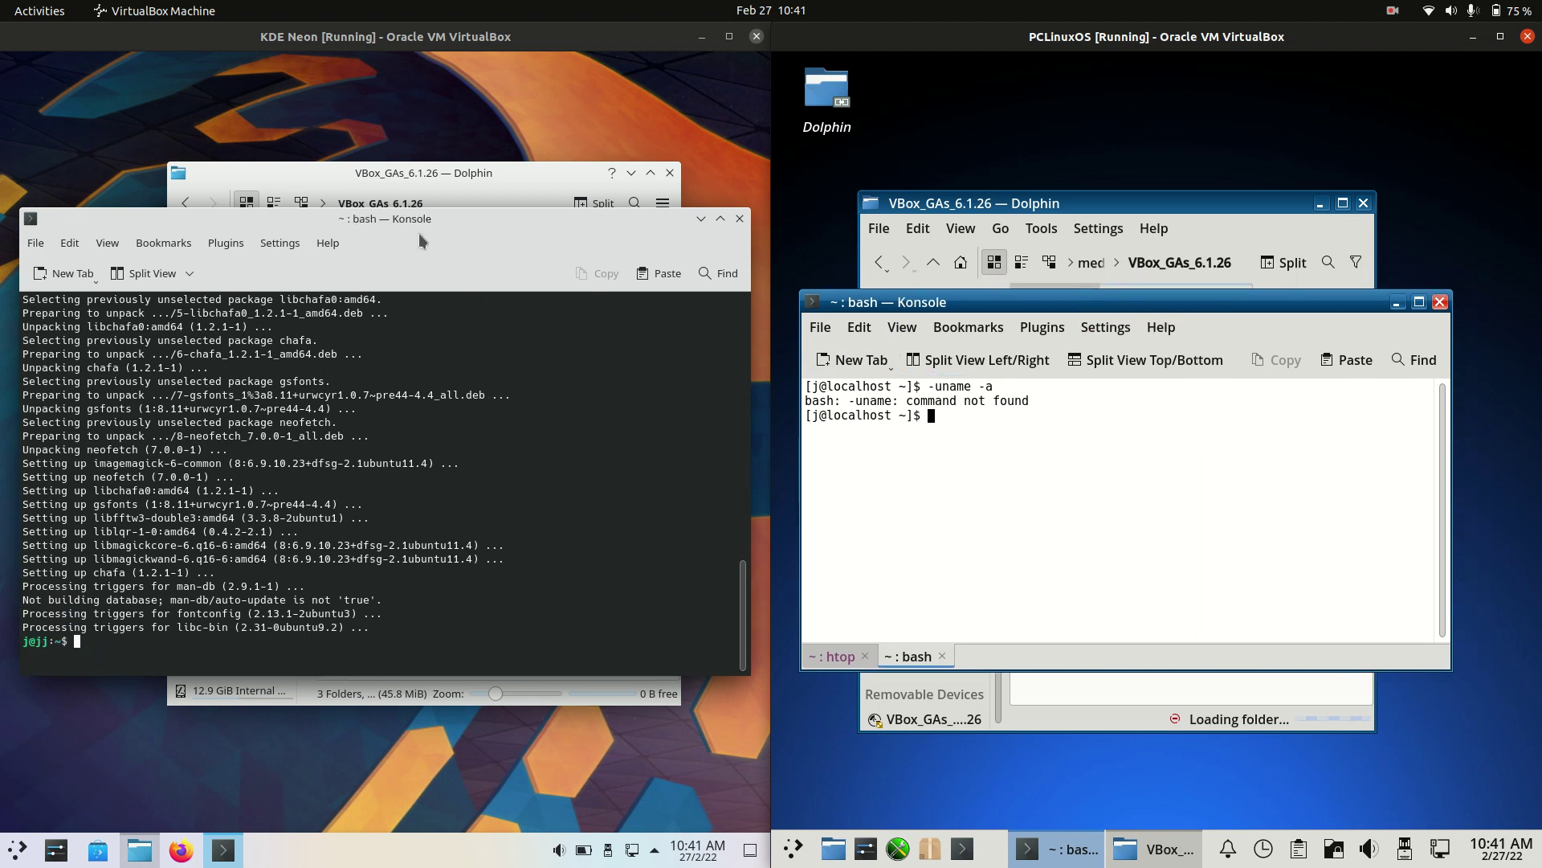
click(360, 557)
Run neofetch on KDE Neon and highlight the kernel version 5.13.0-28 in its output.
text(ne)
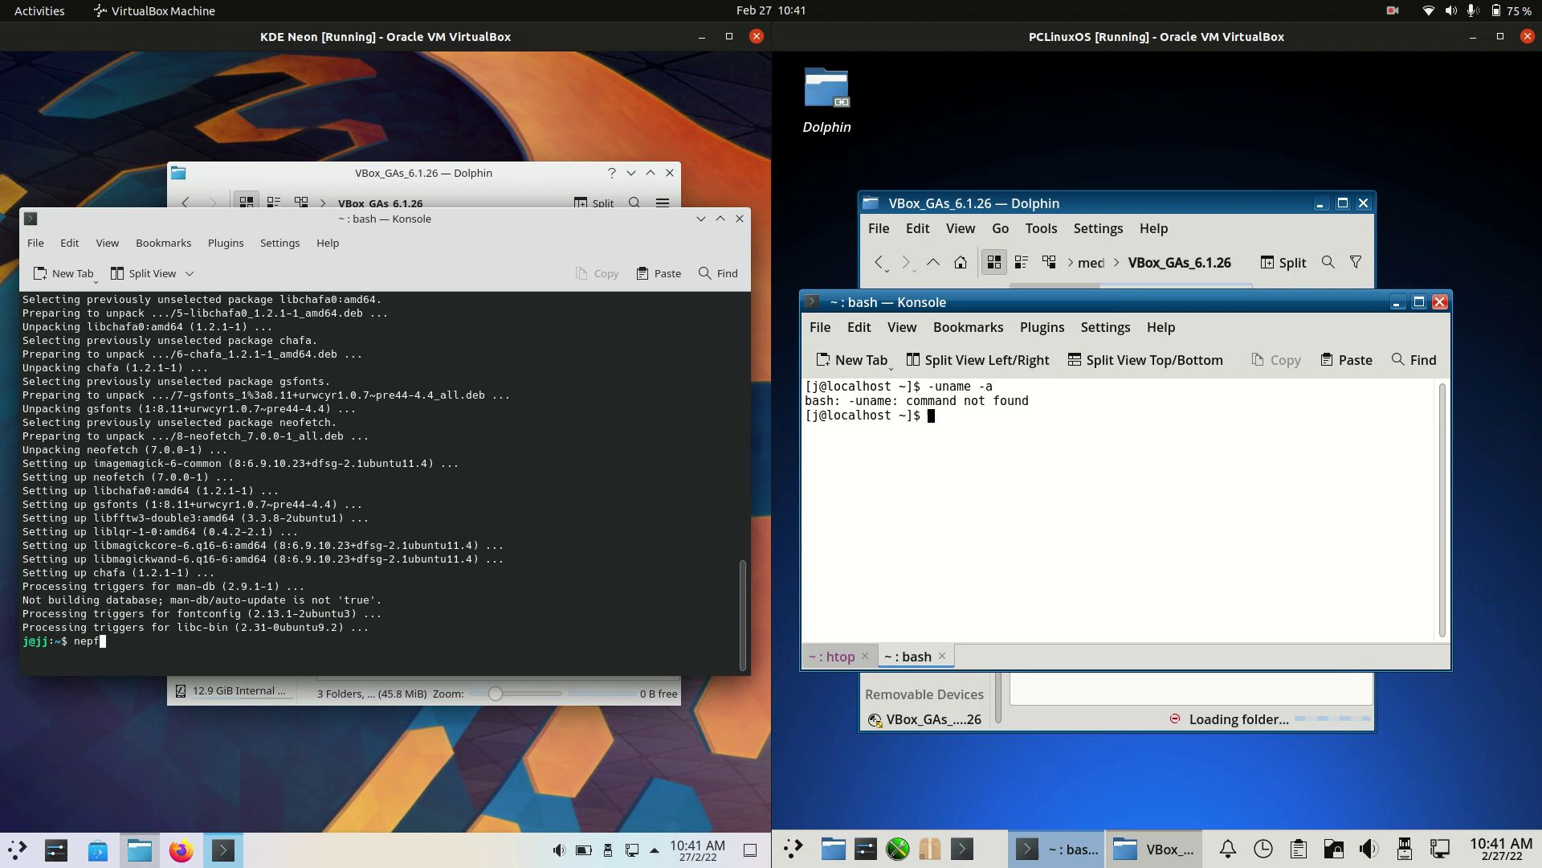
text(ofetch)
key(Return)
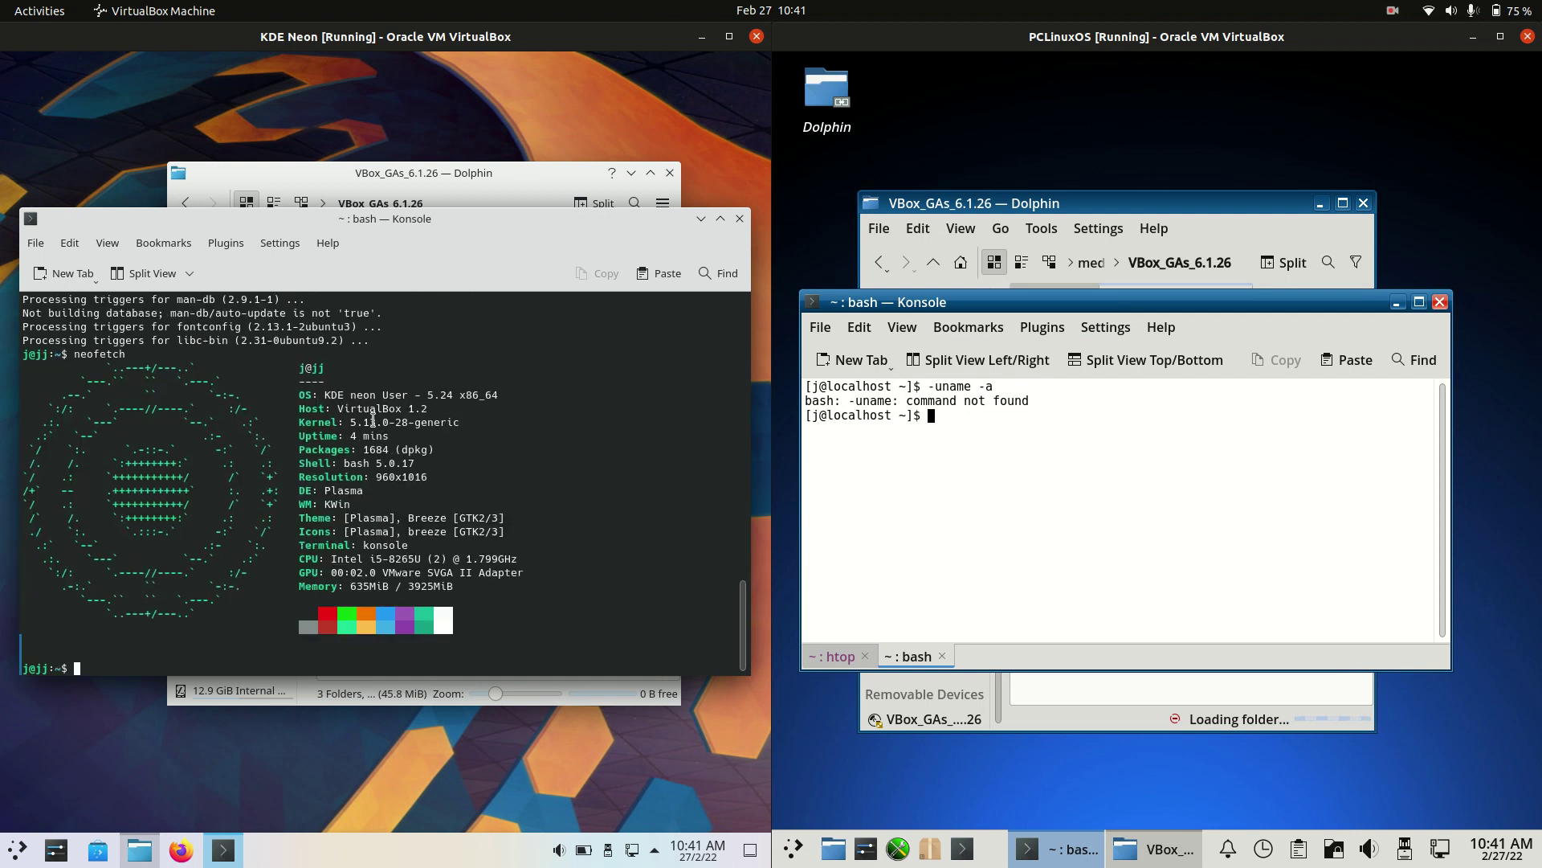
drag(349, 422, 406, 432)
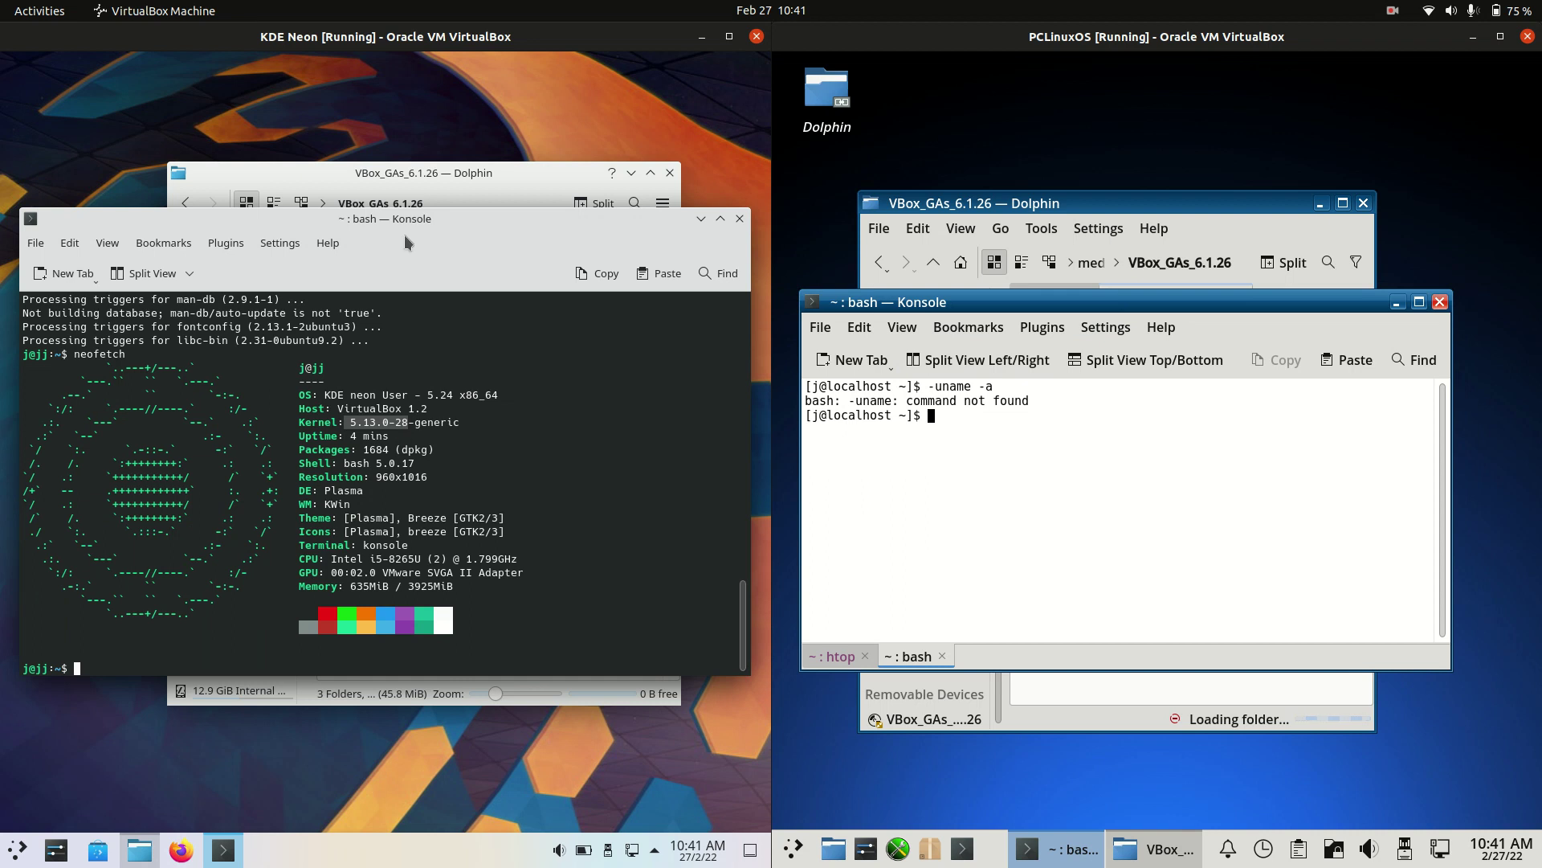
drag(429, 227, 432, 229)
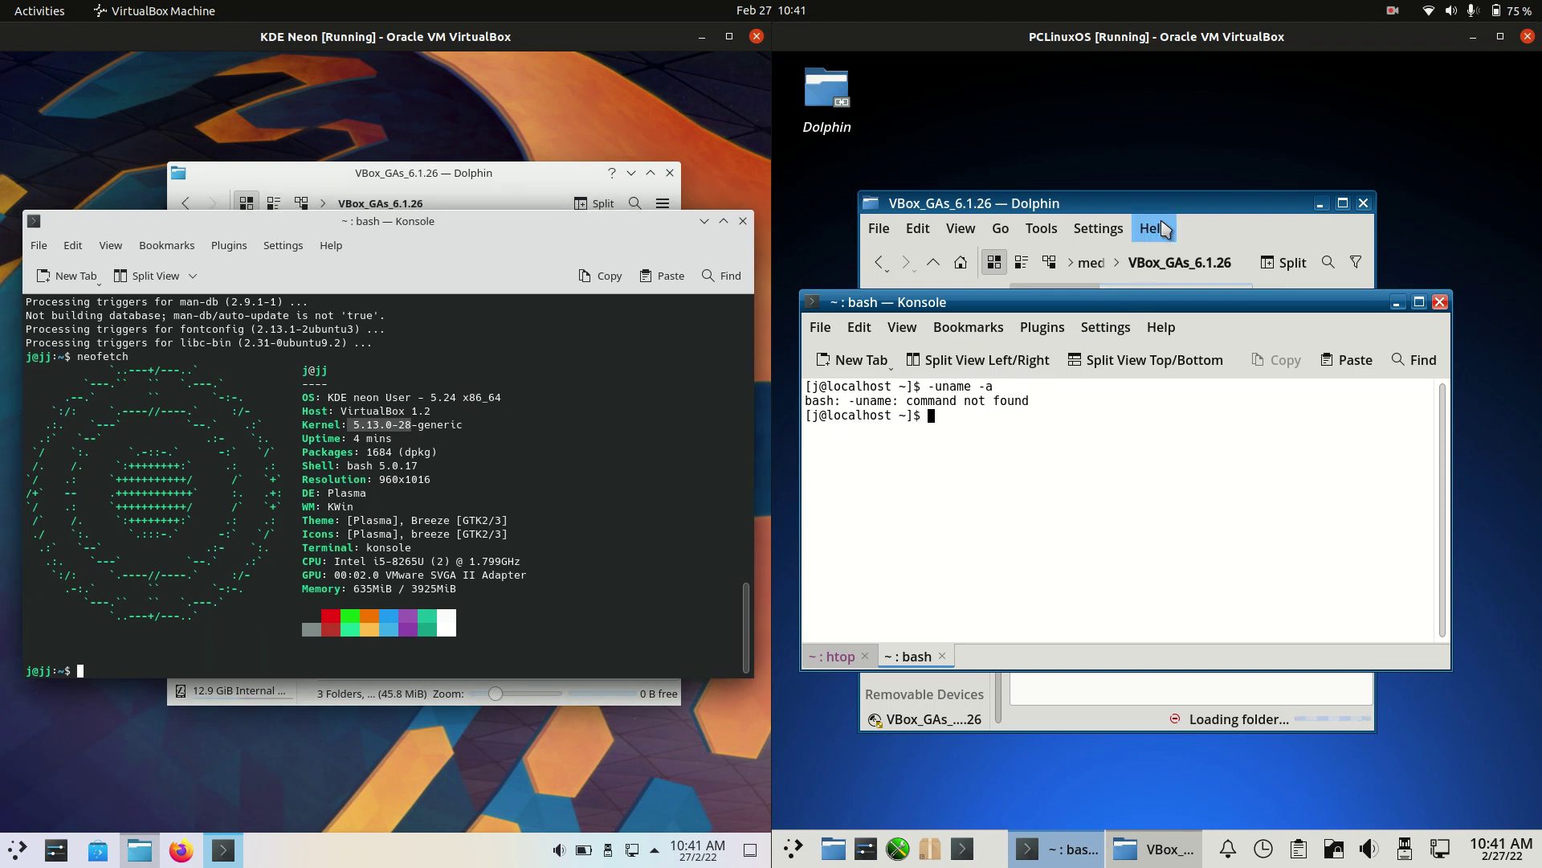
drag(1121, 309, 1144, 304)
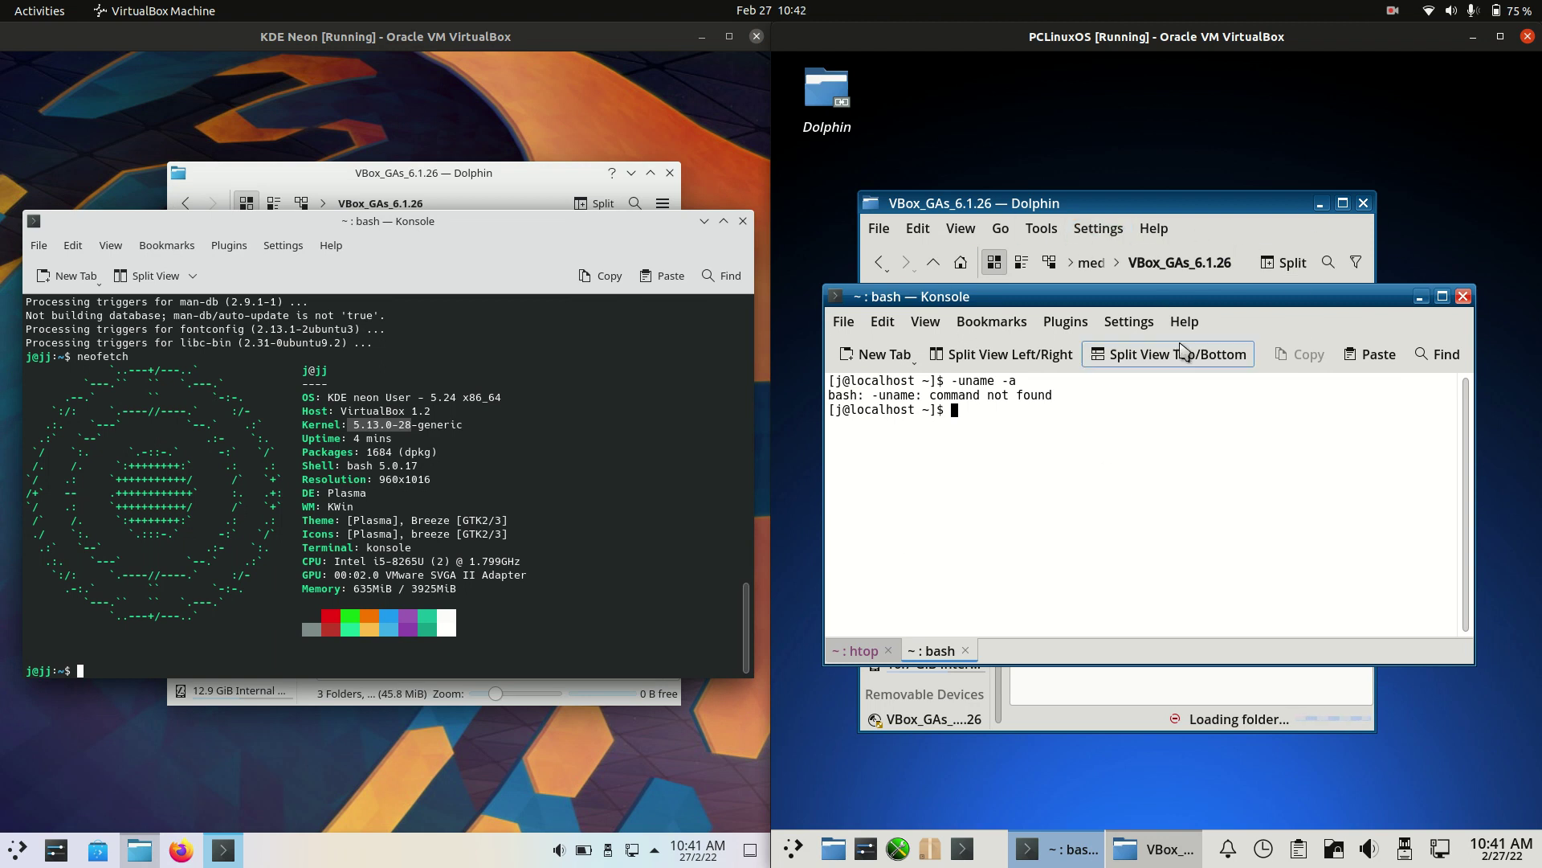
Cancel closing the PCLinuxOS terminal and return it to the htop session.
click(1463, 297)
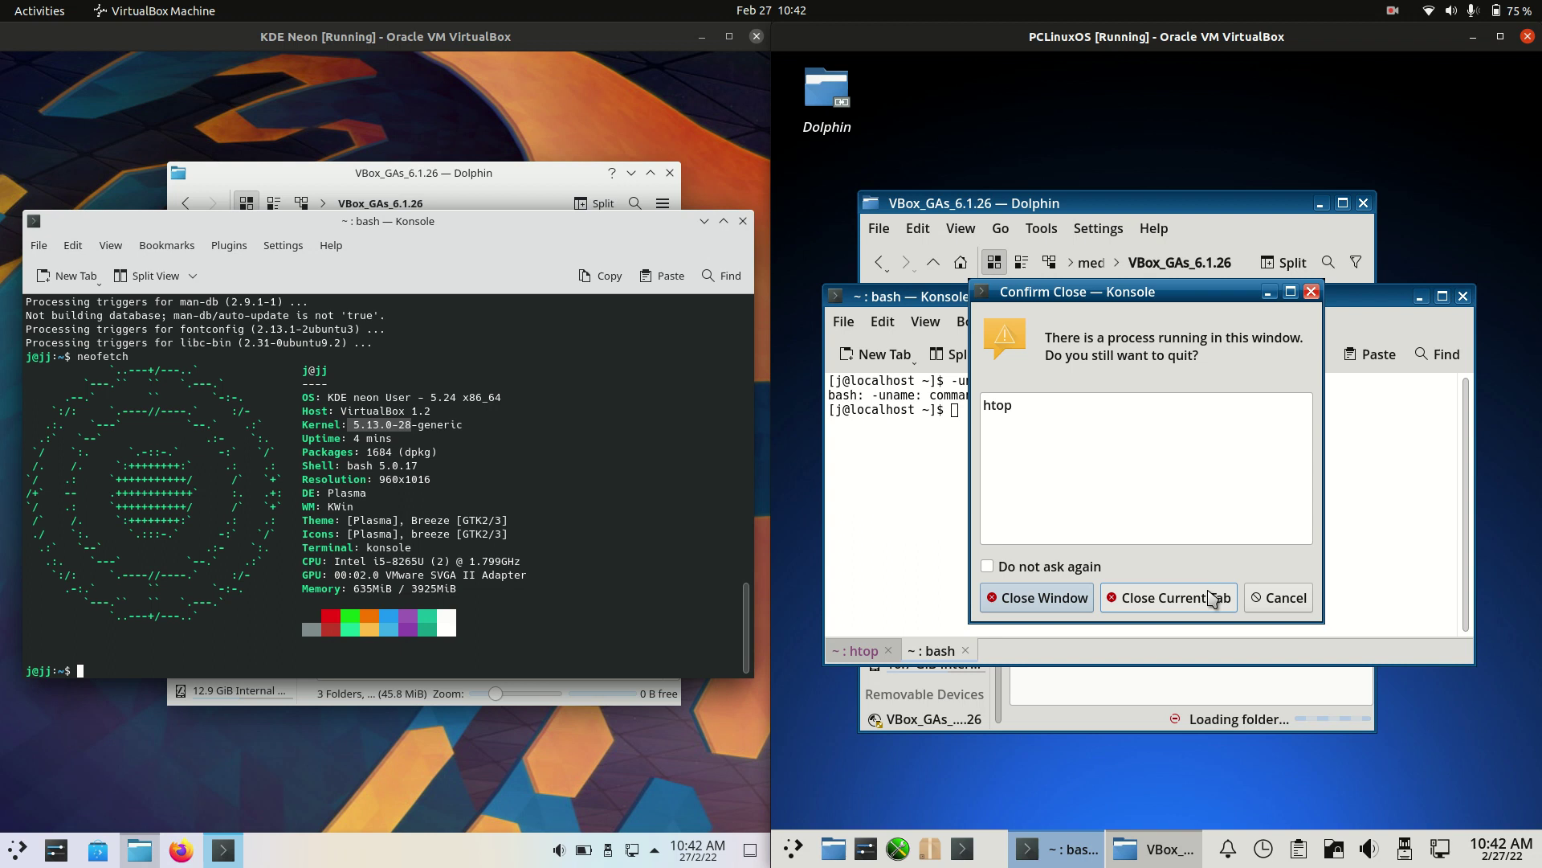
click(1269, 597)
click(1101, 201)
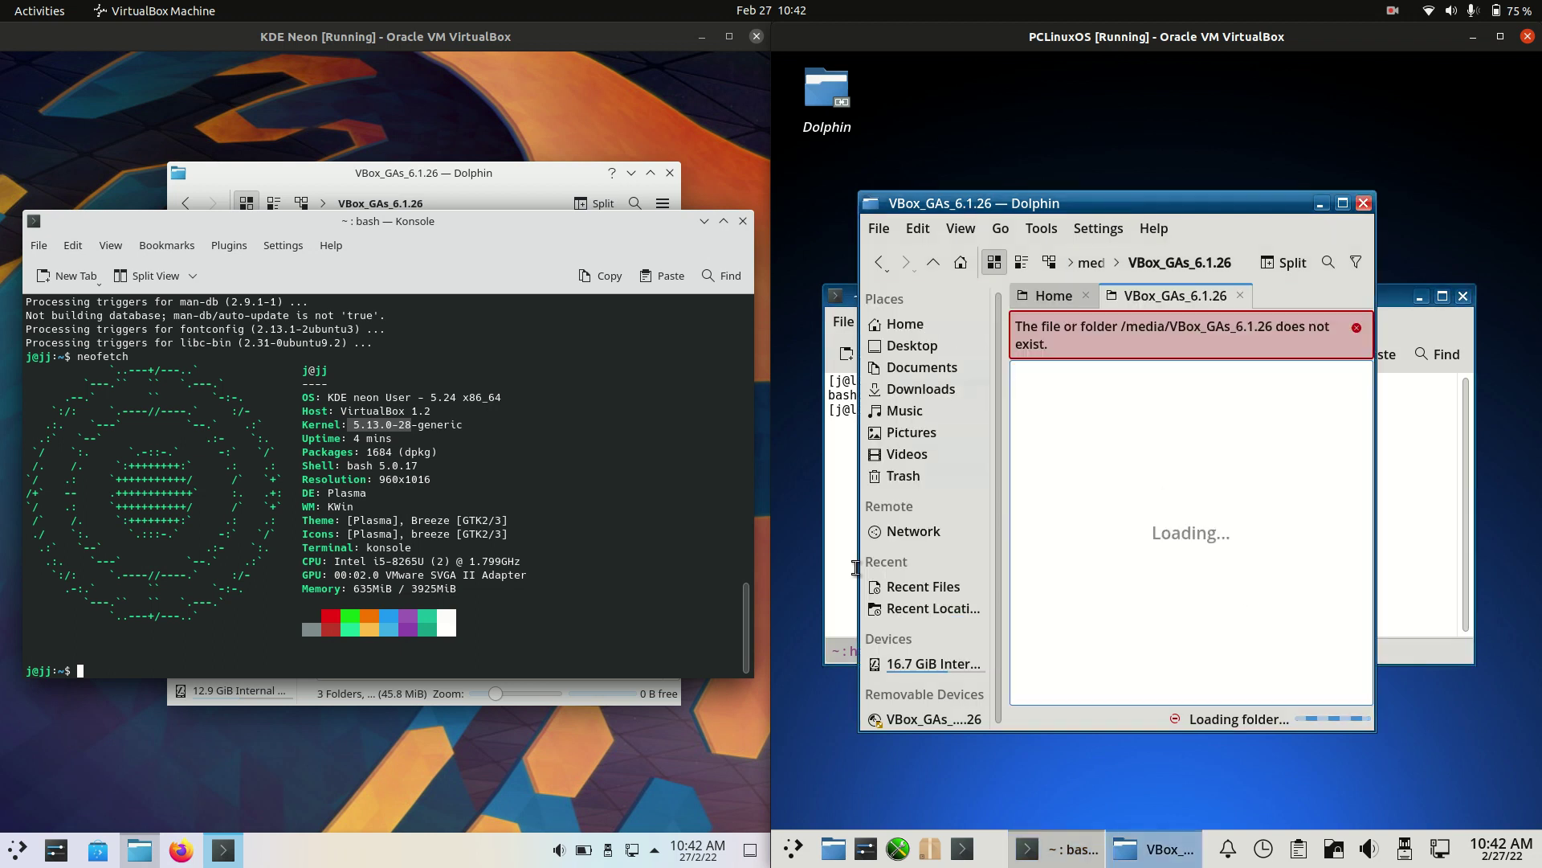
click(848, 455)
click(858, 651)
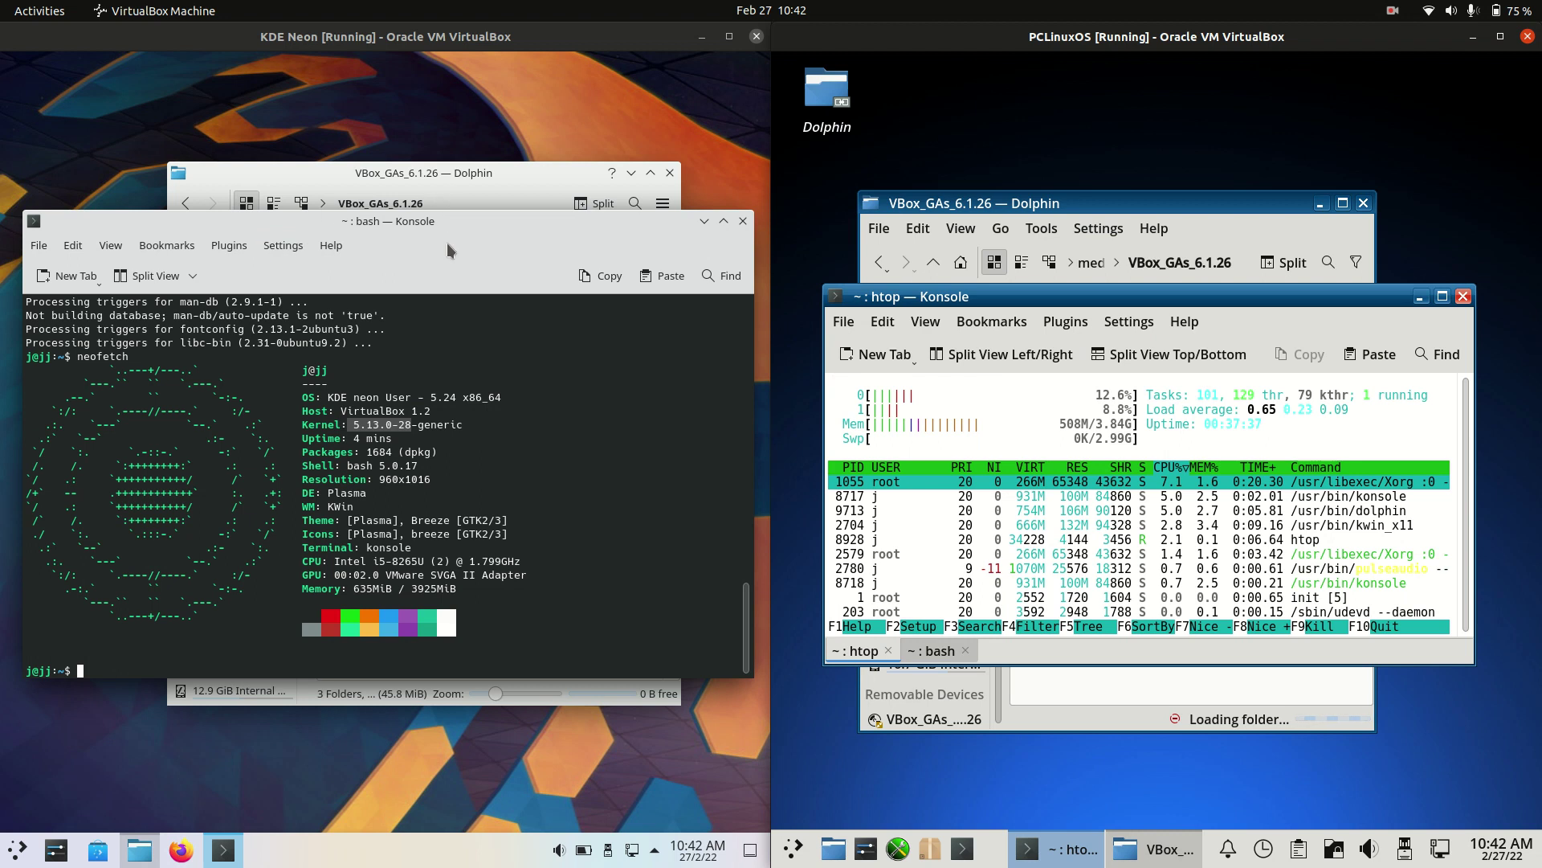
Try htop on KDE Neon, then install it with 'sudo apt install htop'.
drag(447, 242, 448, 244)
text(htop)
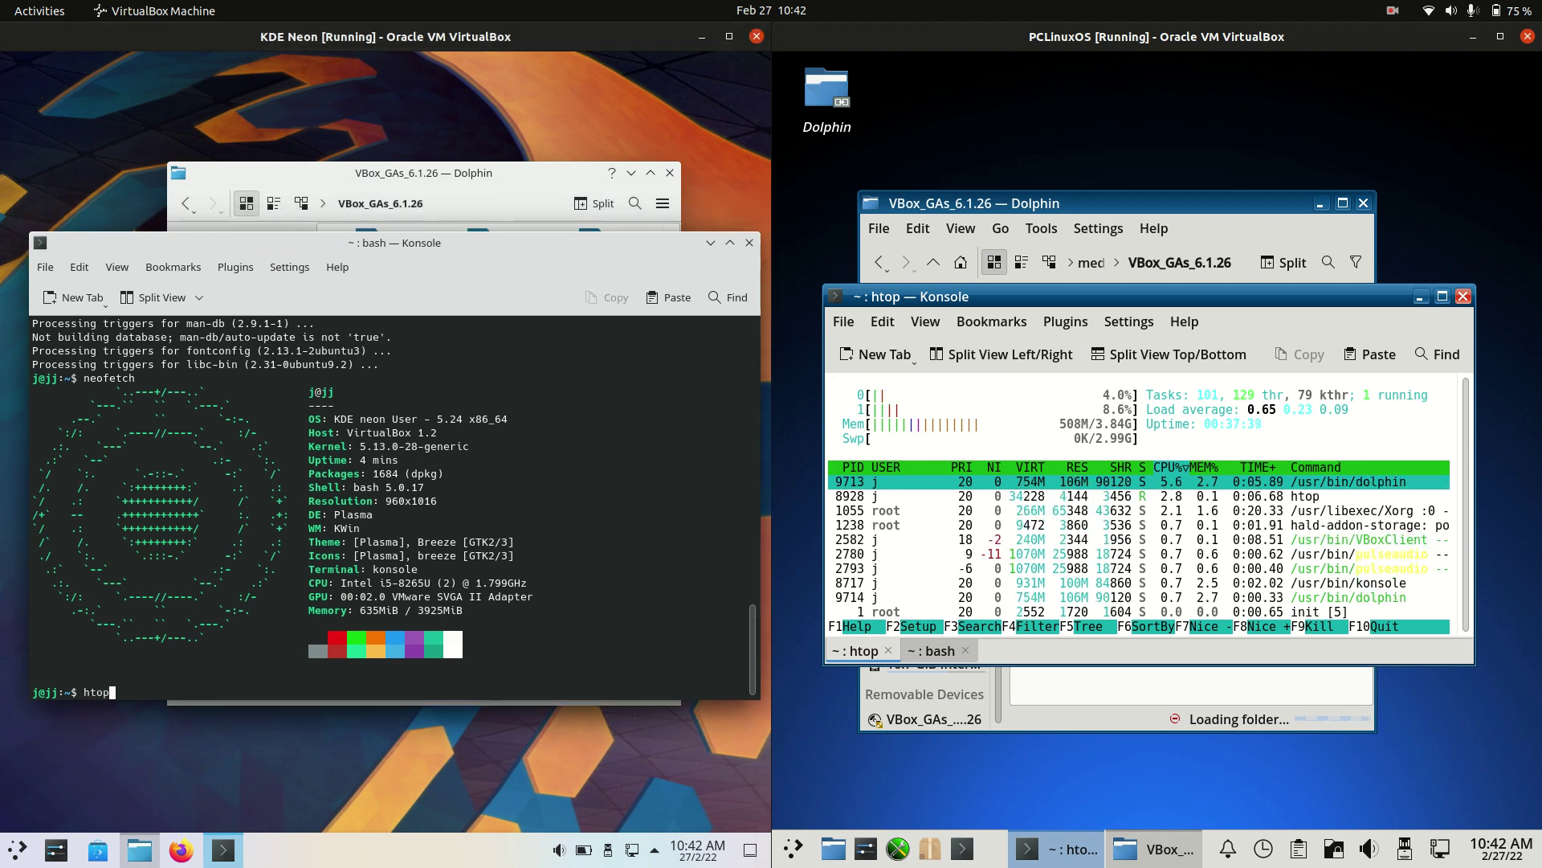
key(Return)
text(sudo apt i)
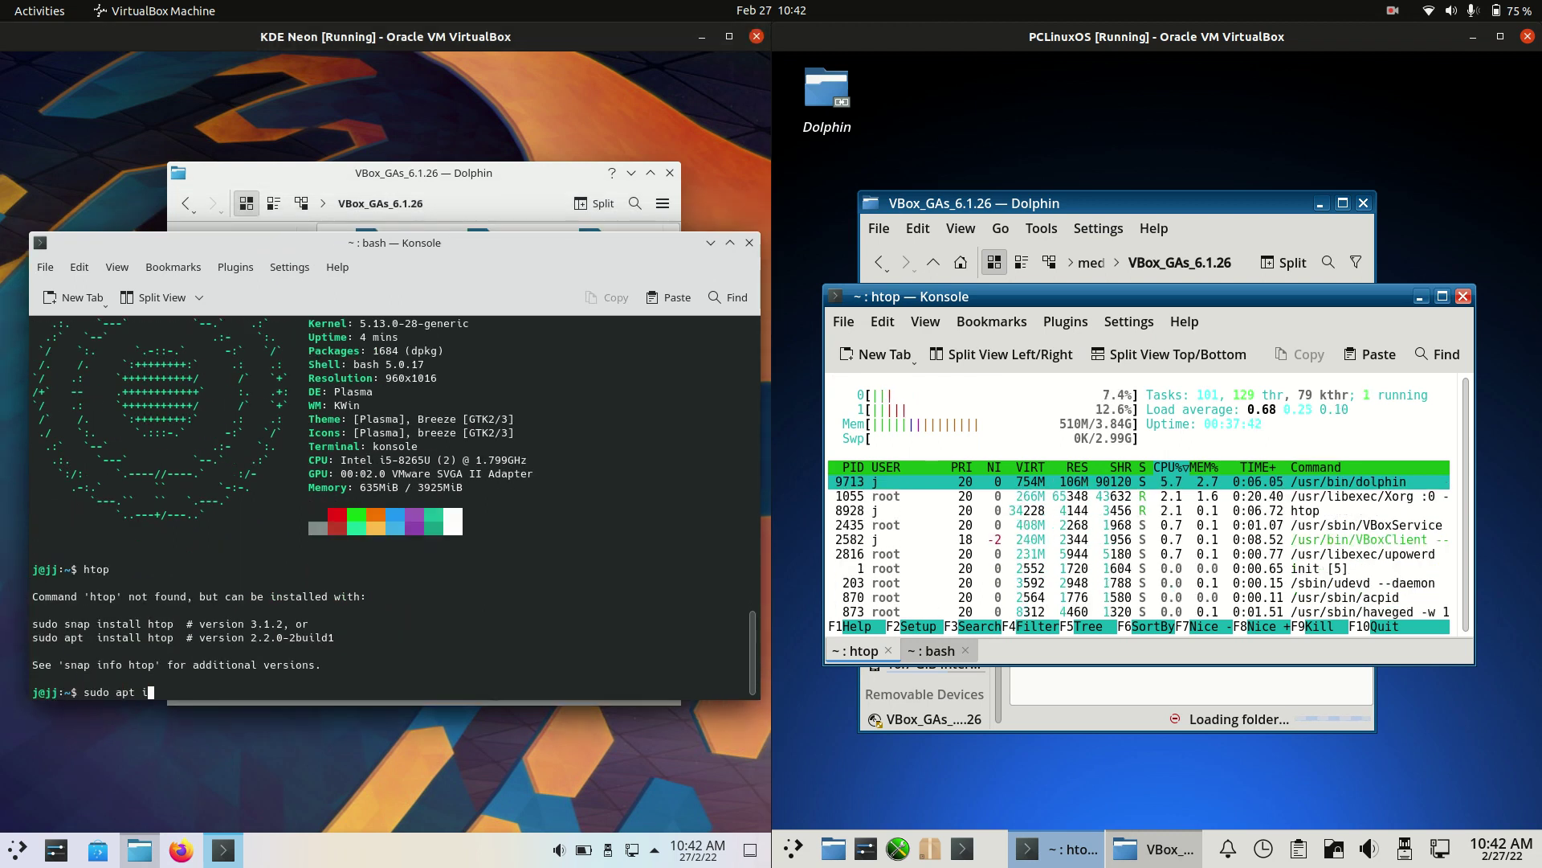
text(nstall htop)
key(Return)
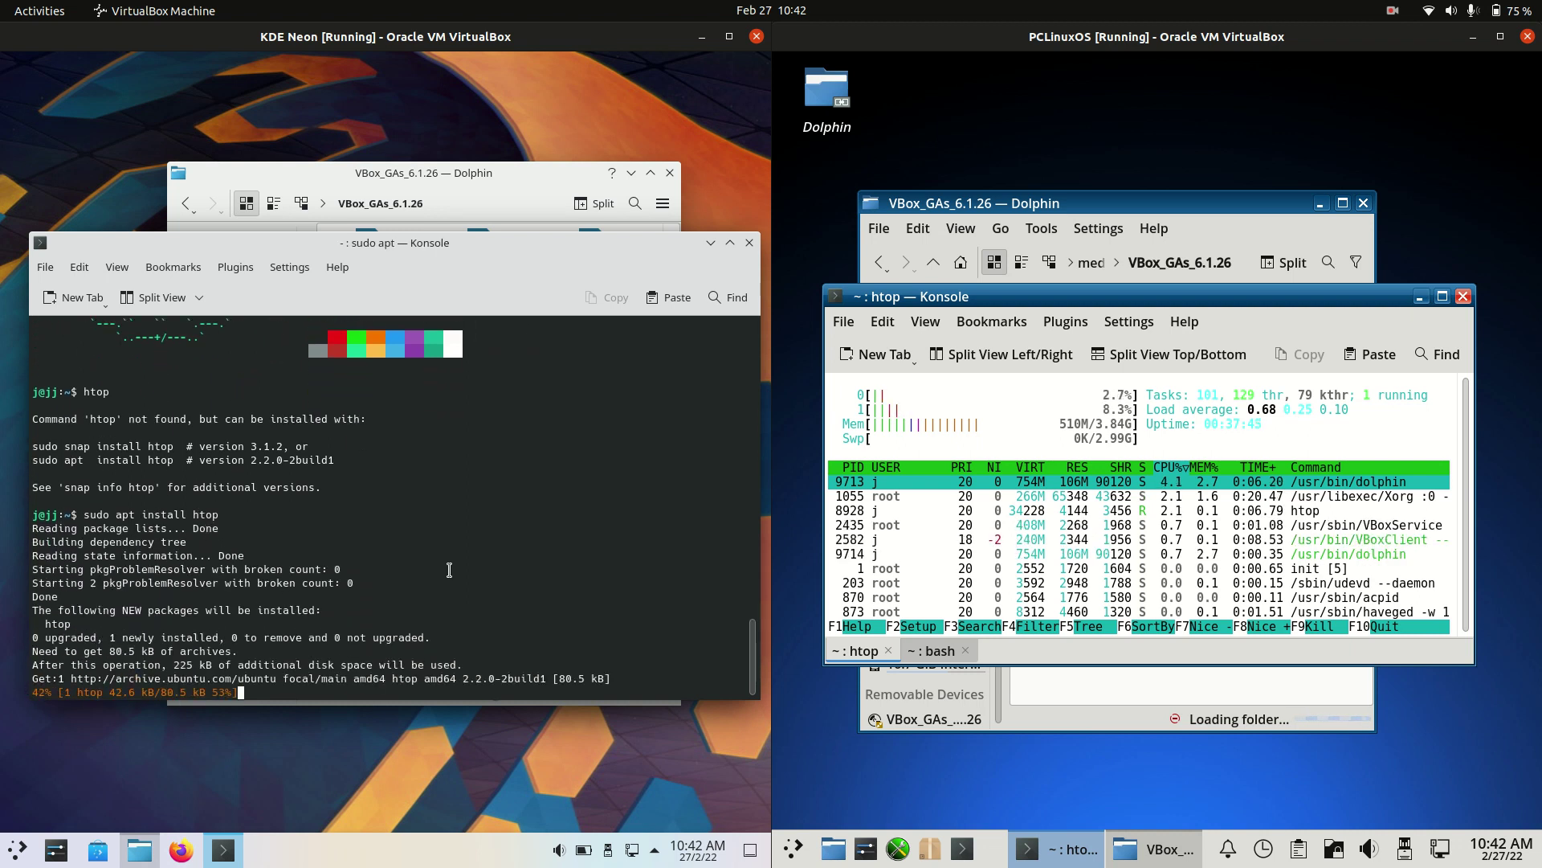
drag(1221, 297, 1232, 303)
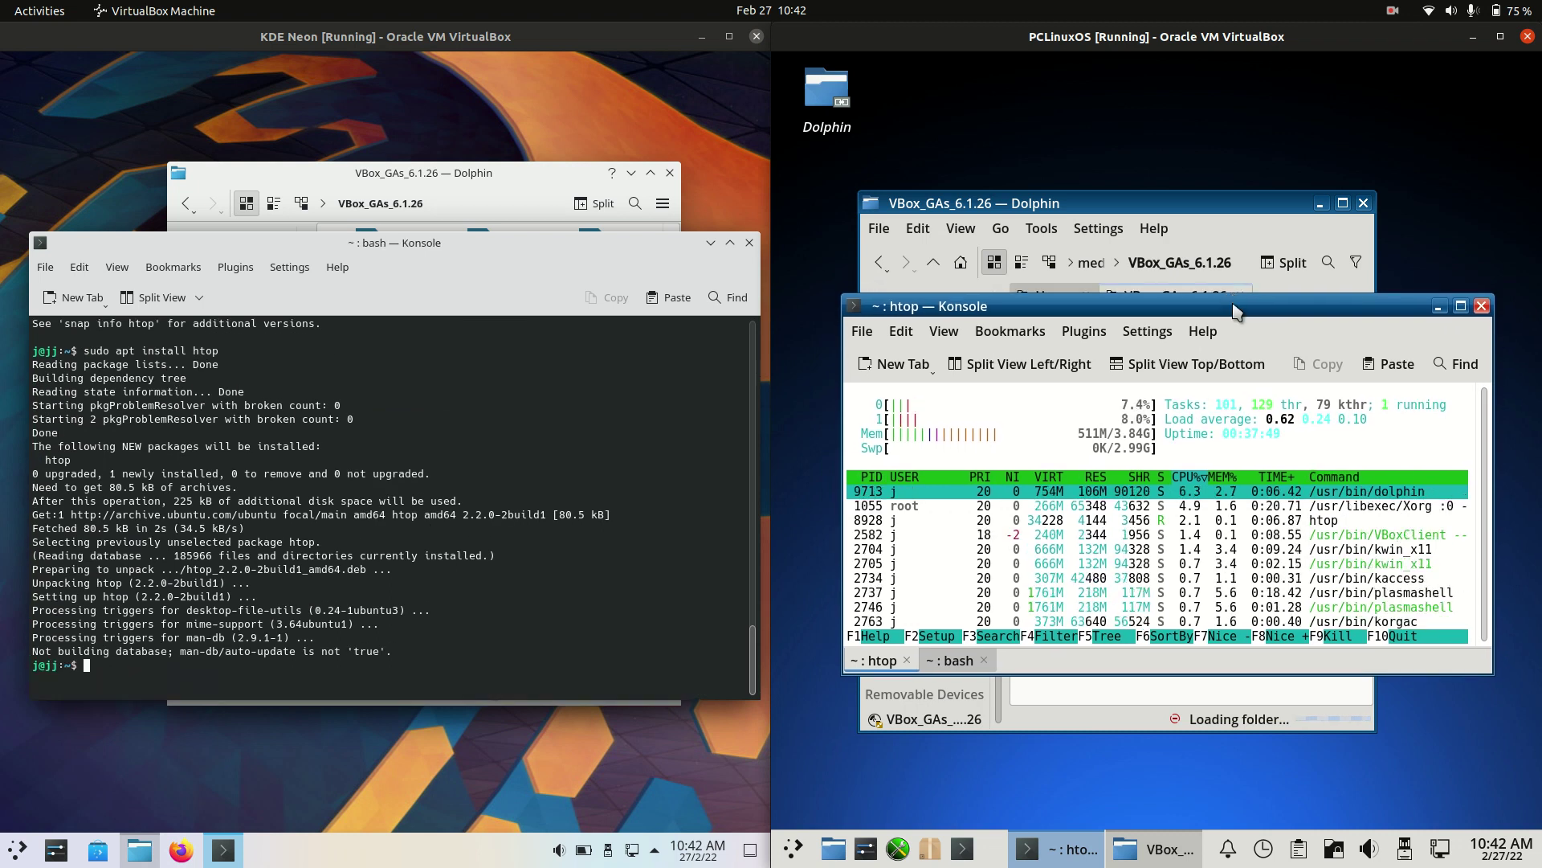
click(432, 594)
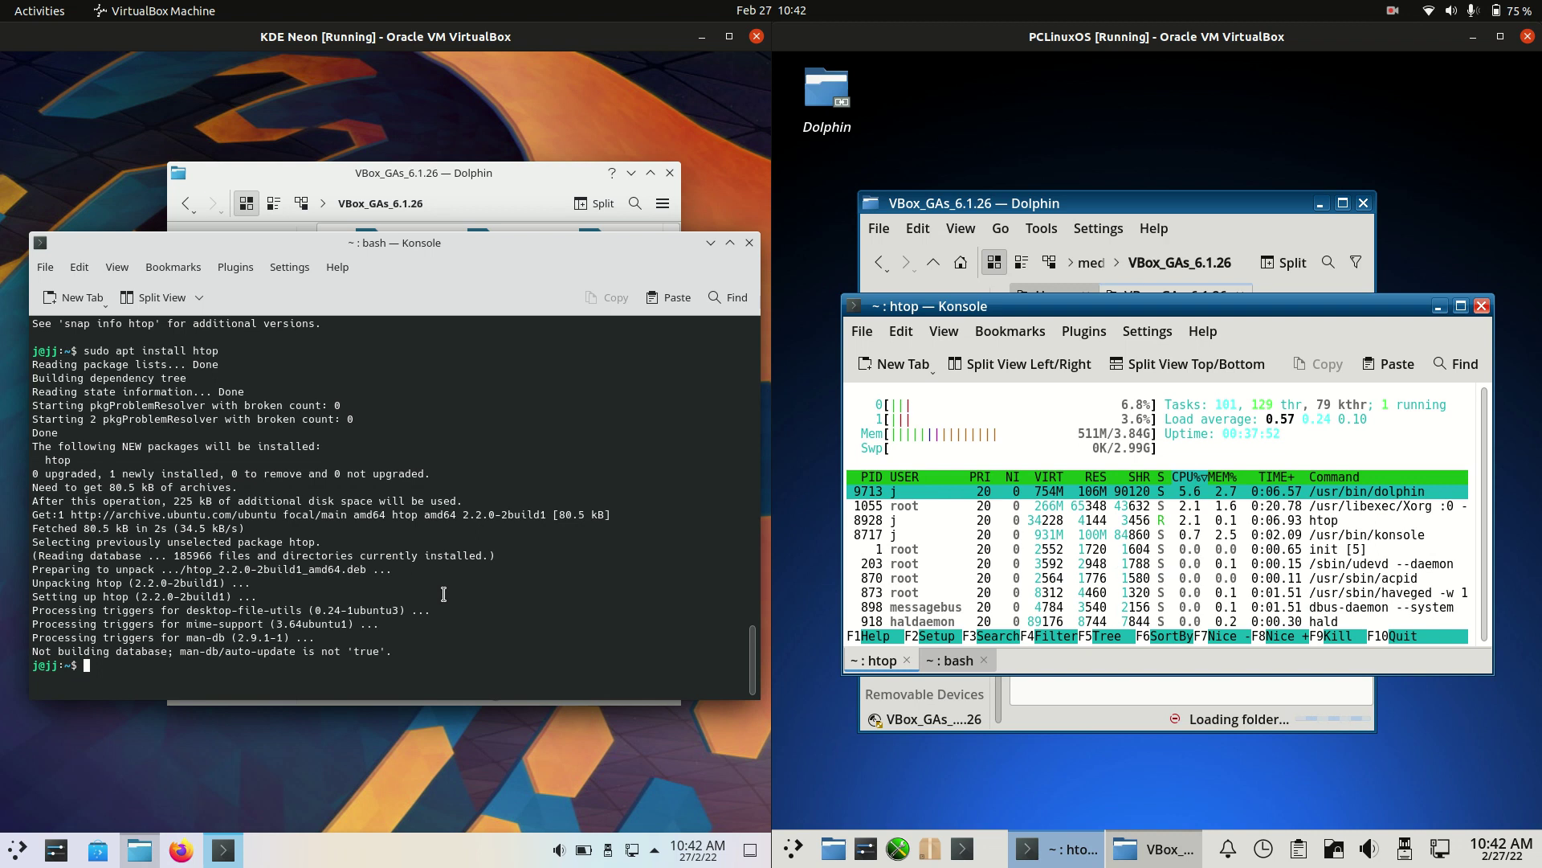
Launch htop on KDE Neon, arrange both htop windows side by side, and open the PCLinuxOS menu.
key(Return)
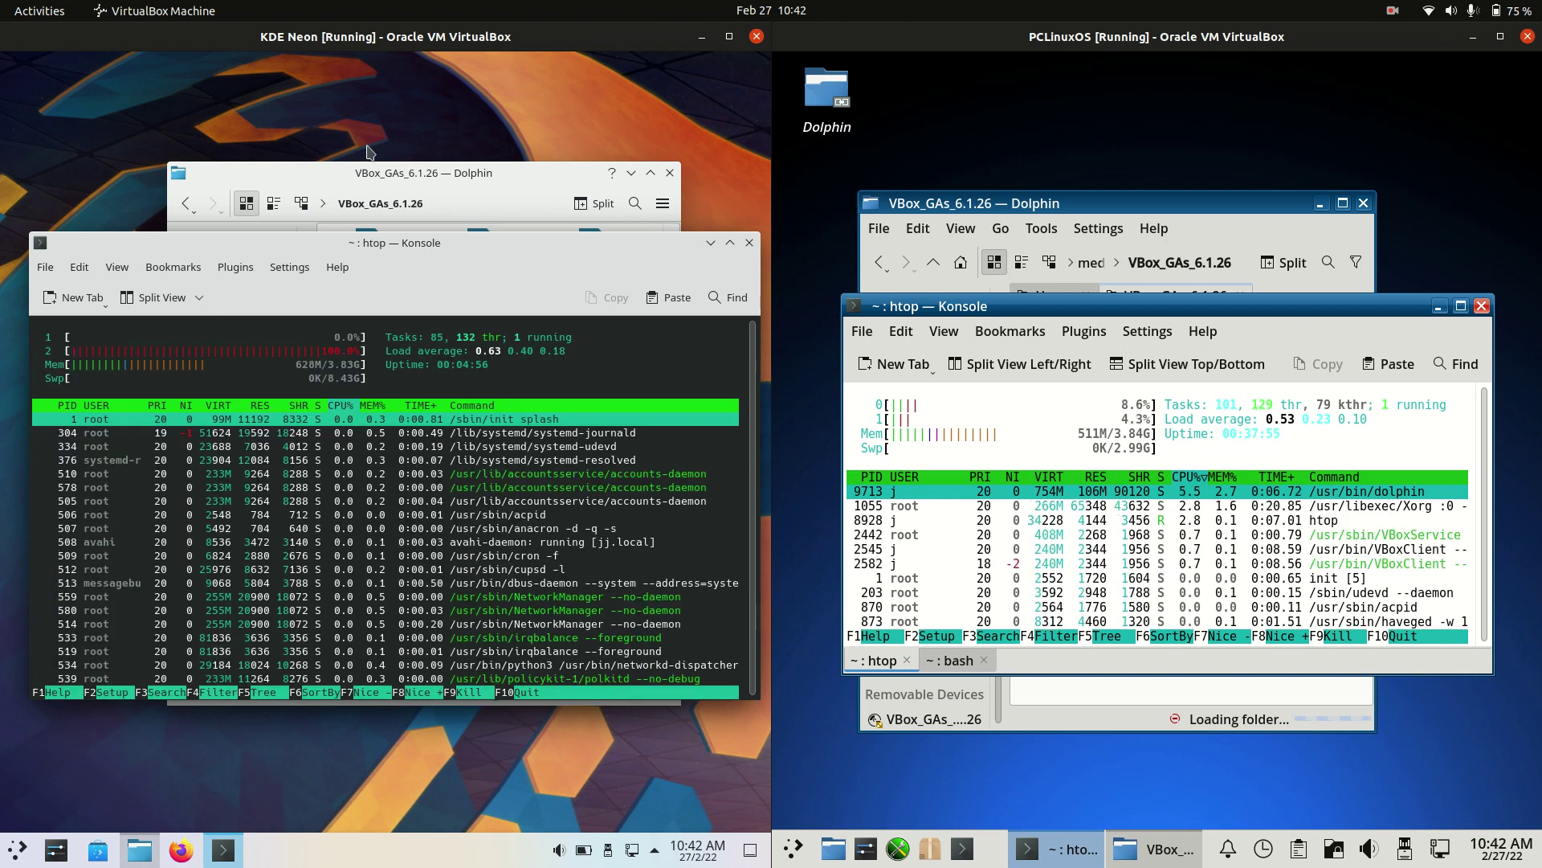
drag(454, 288, 473, 232)
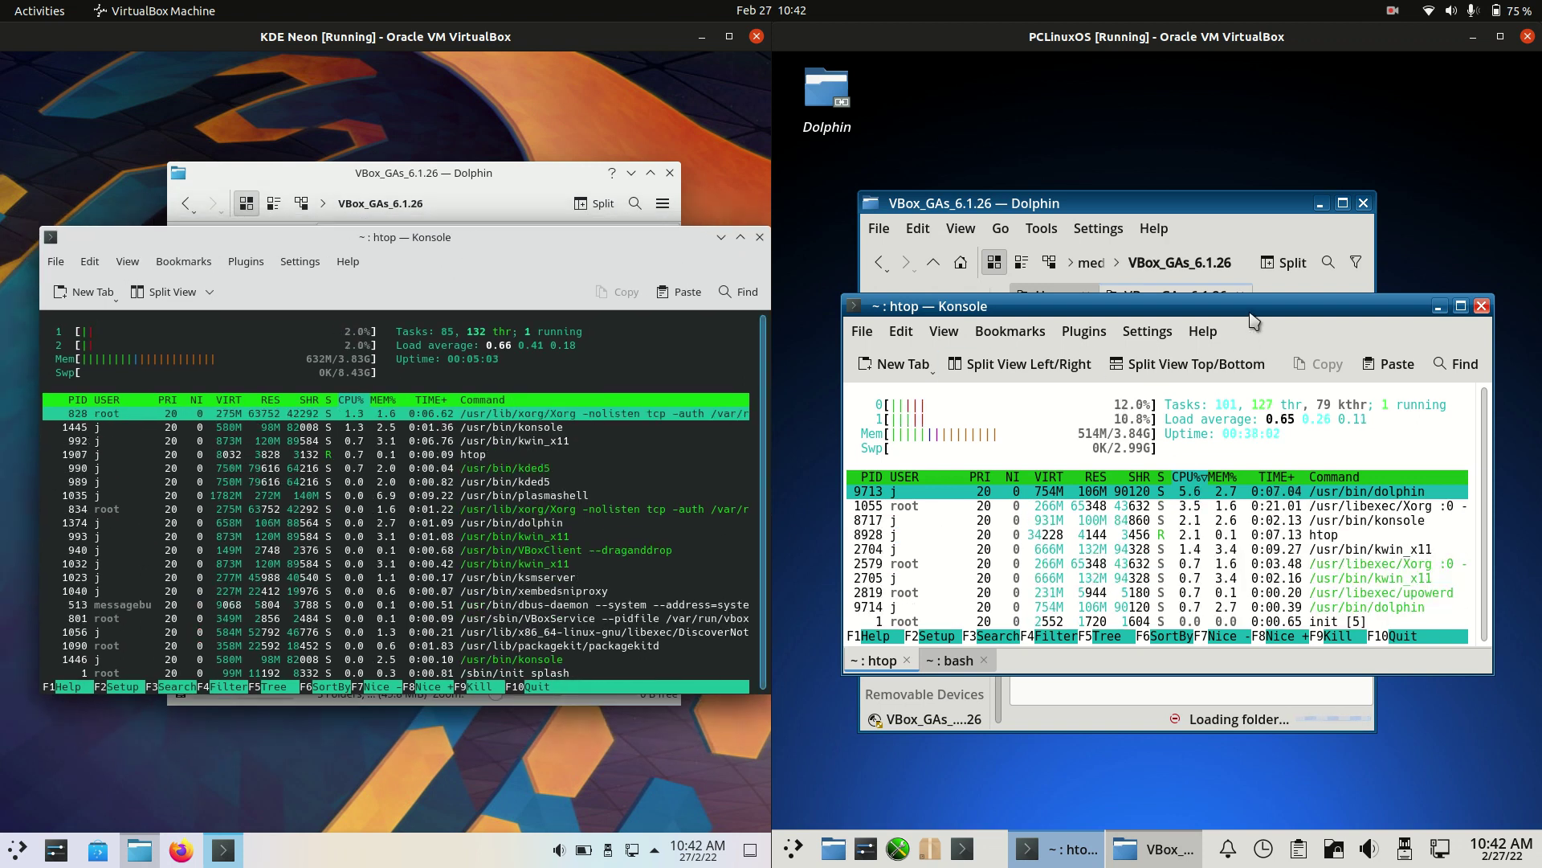
drag(1250, 312, 1246, 297)
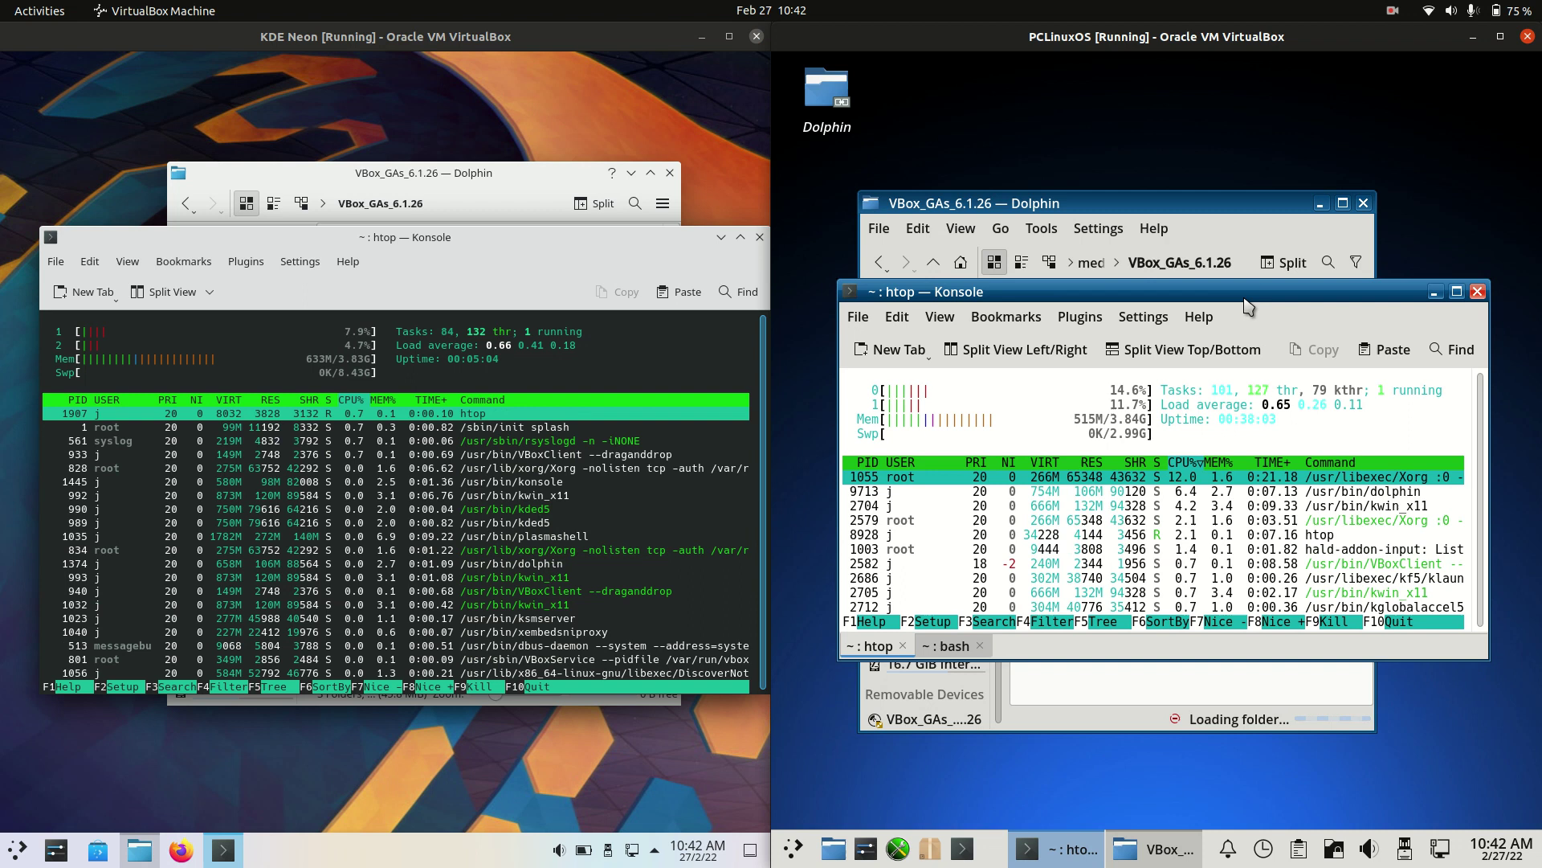
click(792, 849)
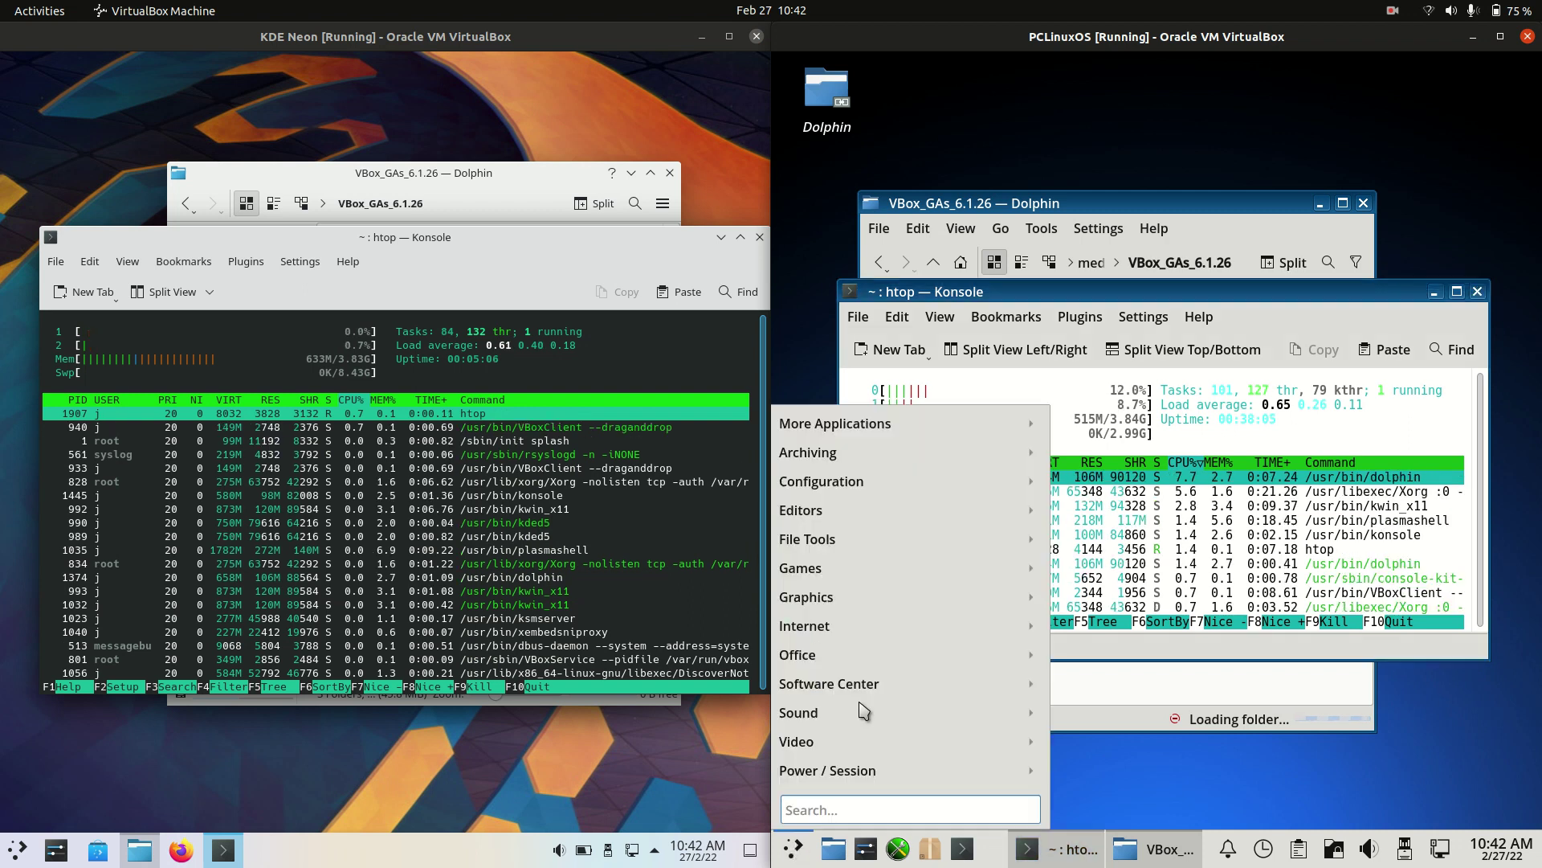